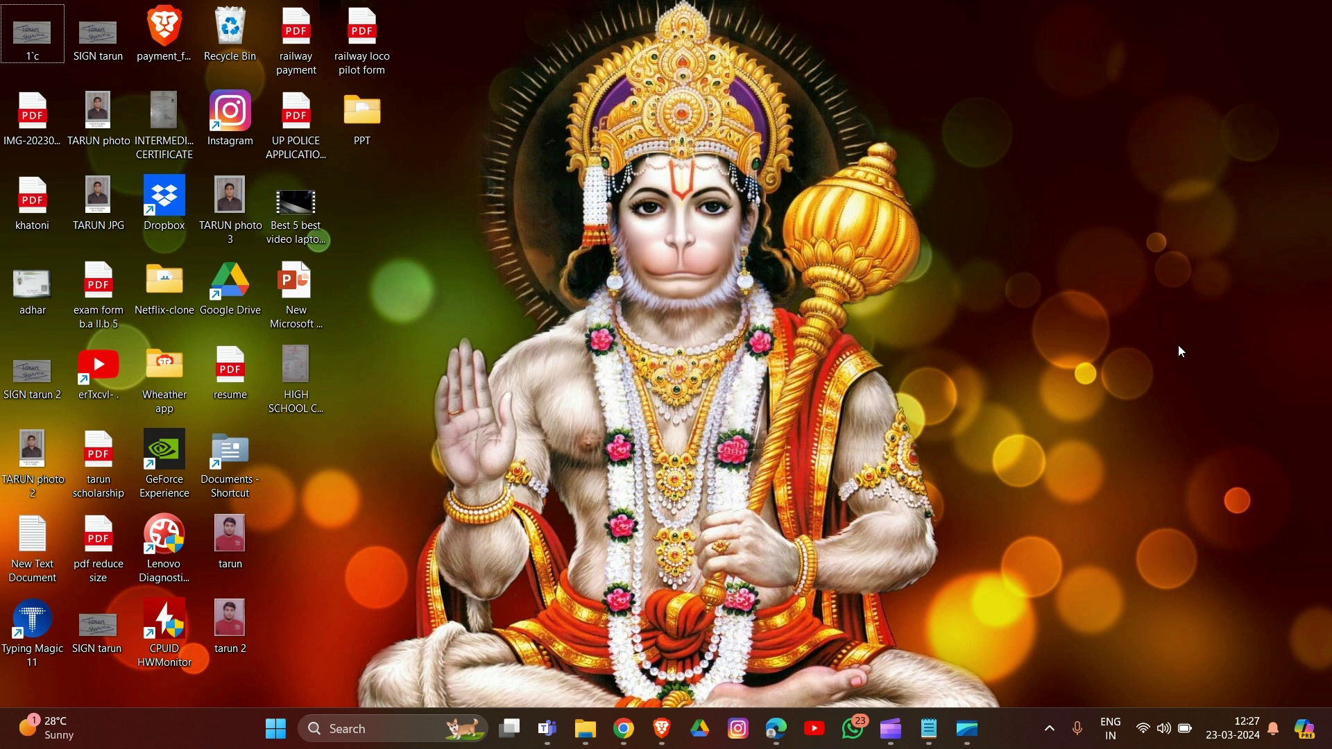
- Find Control Panel through Windows search and open its list of installed programs
click(397, 735)
text(control Panel)
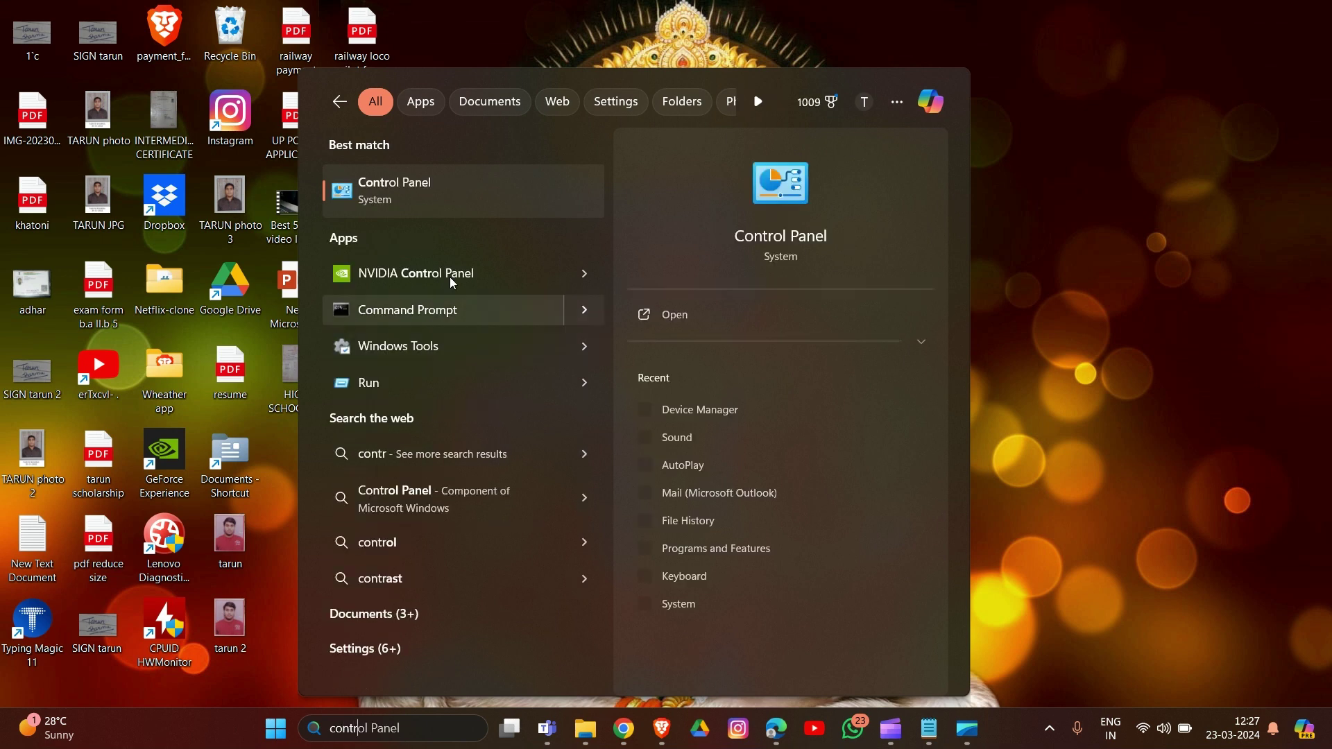
click(666, 320)
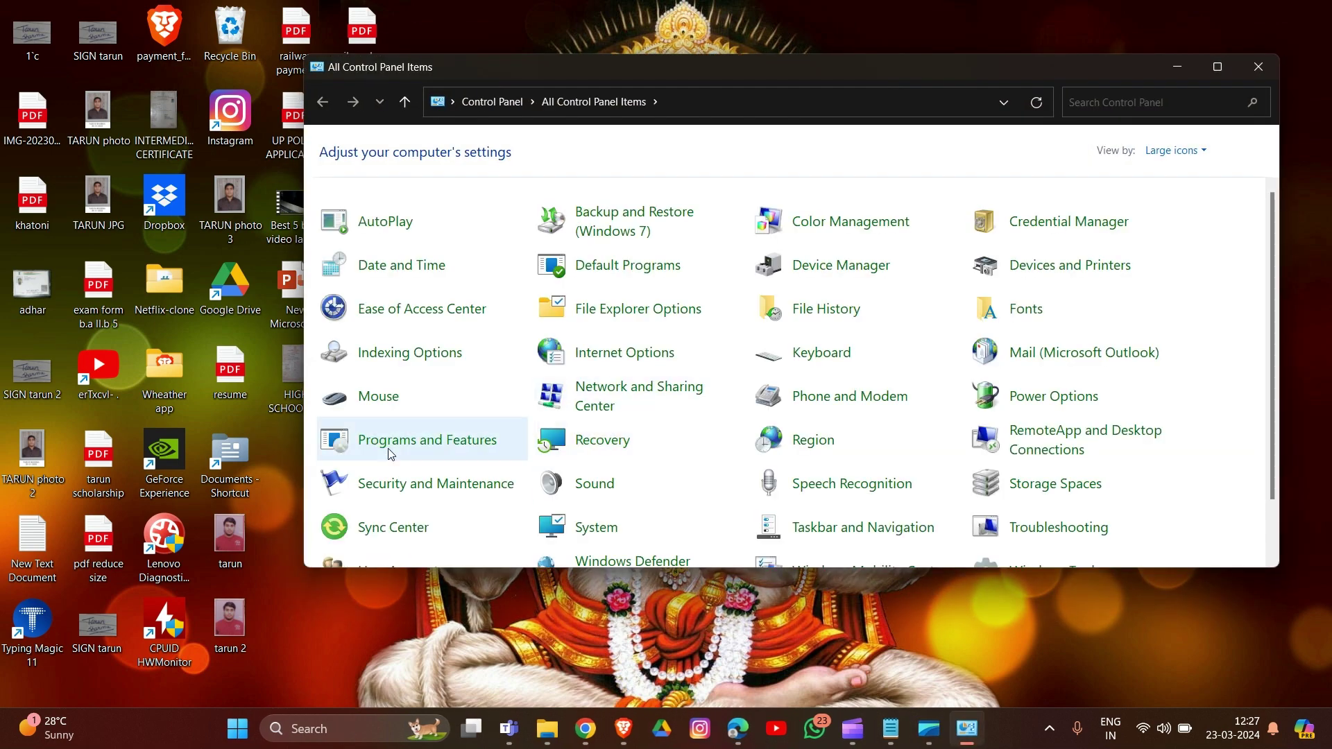
click(391, 454)
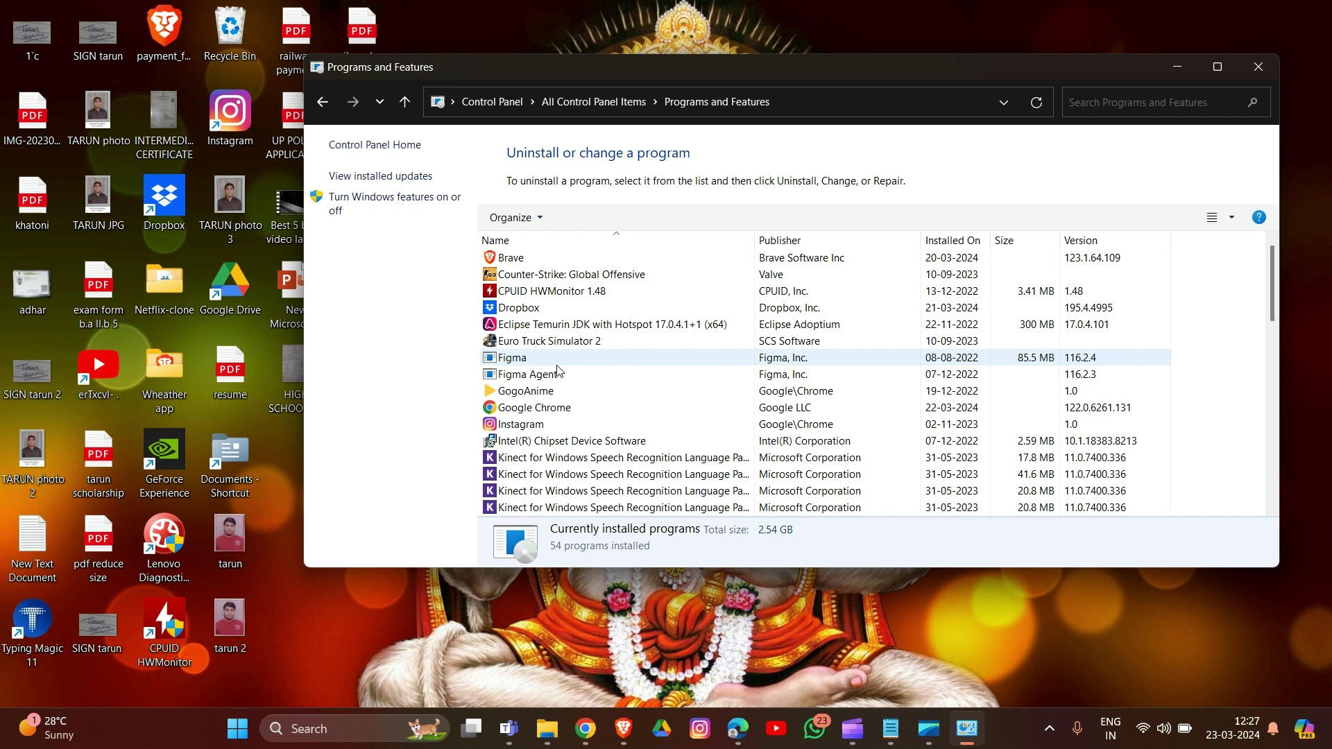
- Check Brave's uninstall option without removing it, then close Programs and Features
right_click(514, 266)
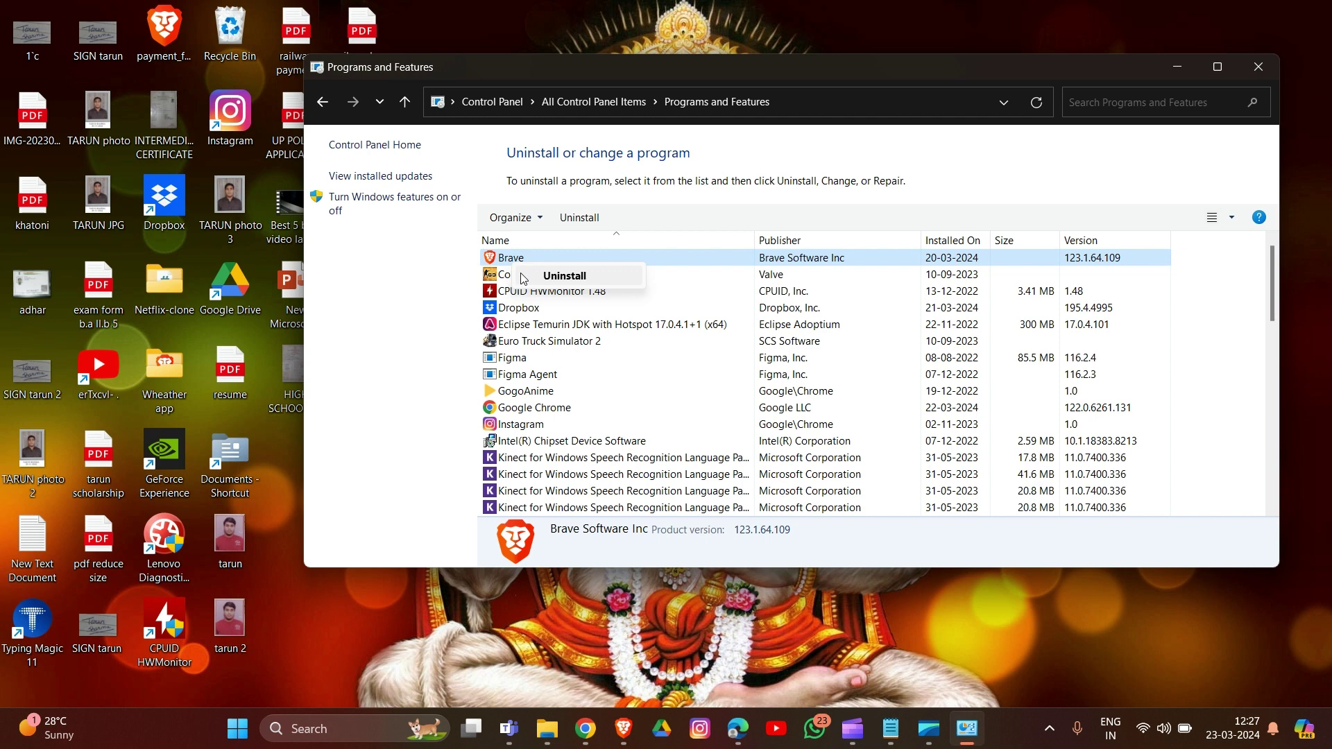
click(565, 277)
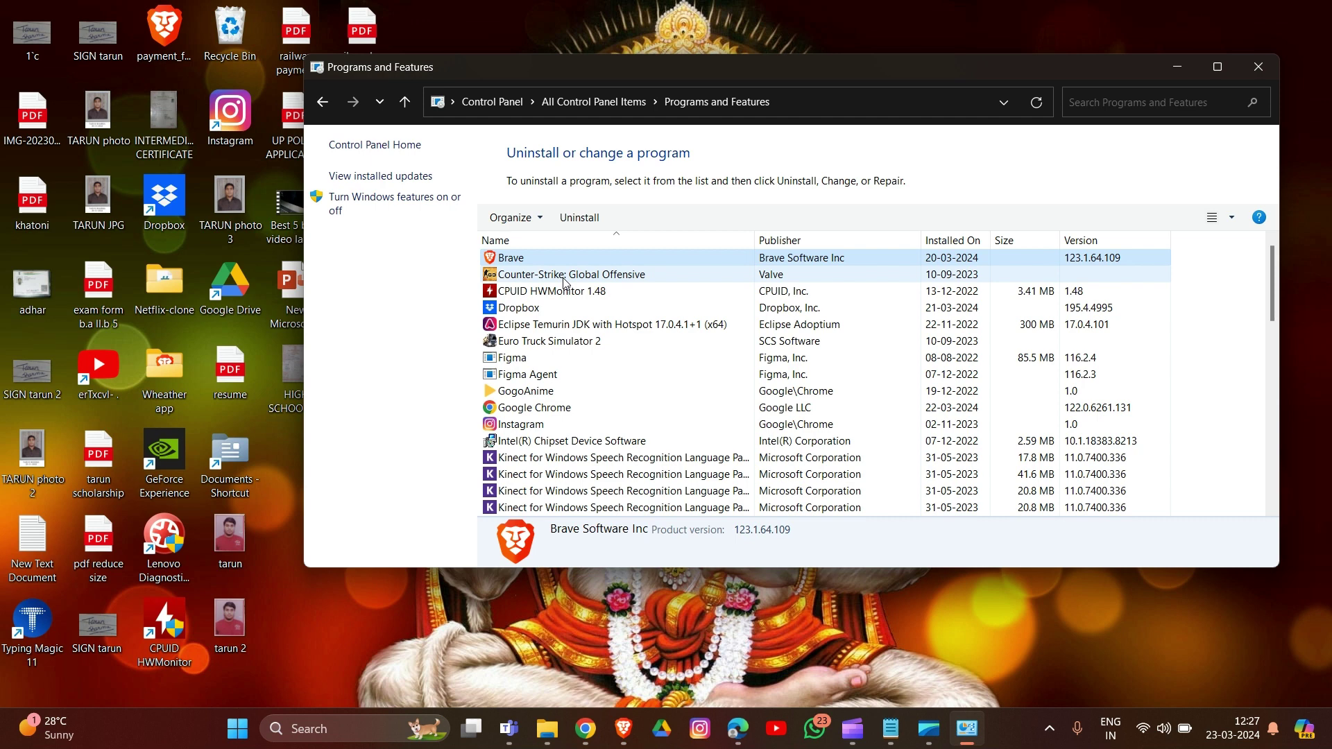
click(1274, 74)
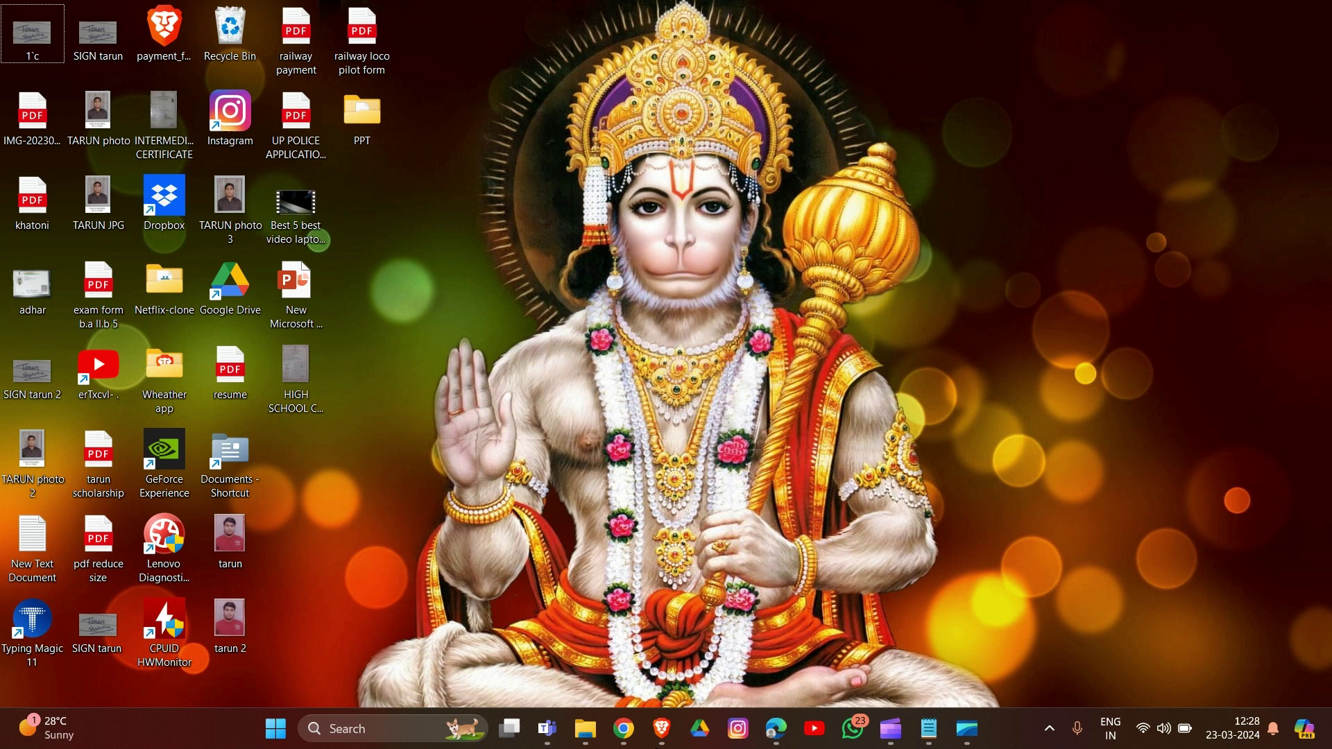
- Run msconfig from the Run box to launch System Configuration
key(super+r)
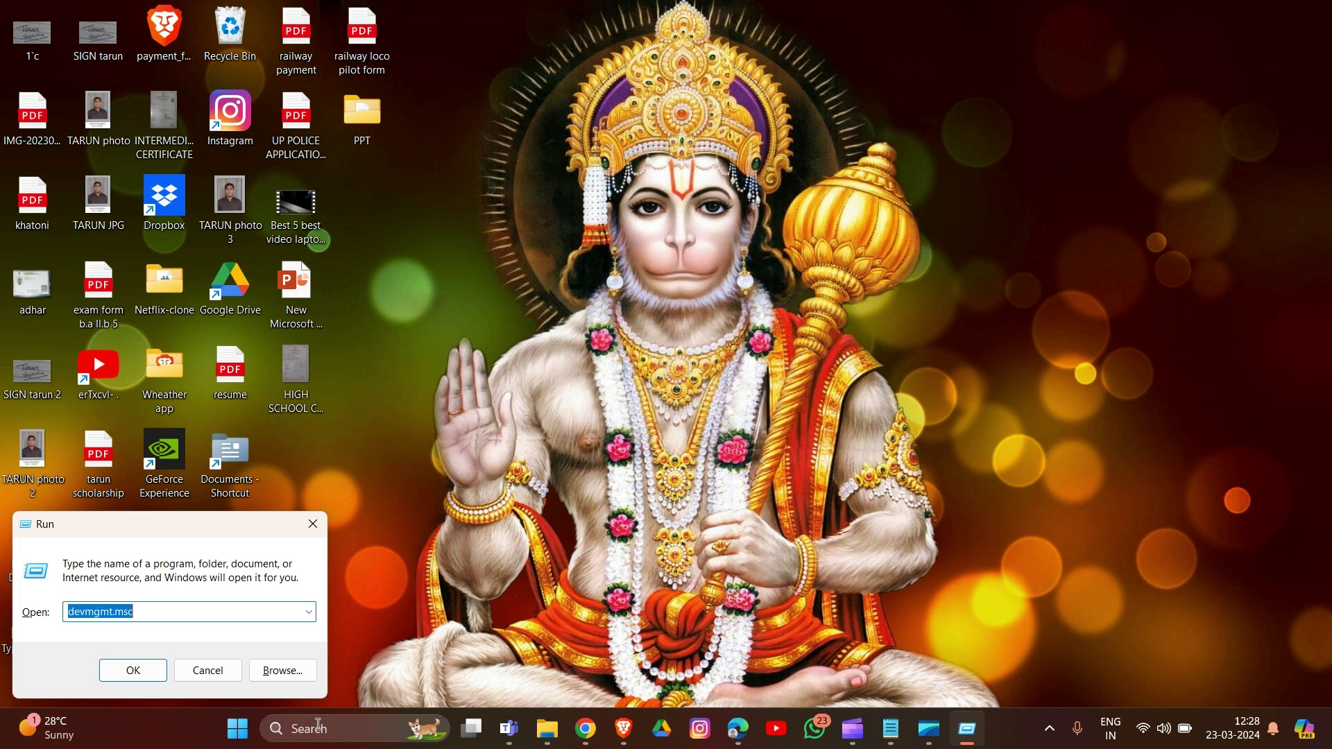
key(BackSpace)
text(ma)
key(BackSpace)
text(sconfig)
click(154, 676)
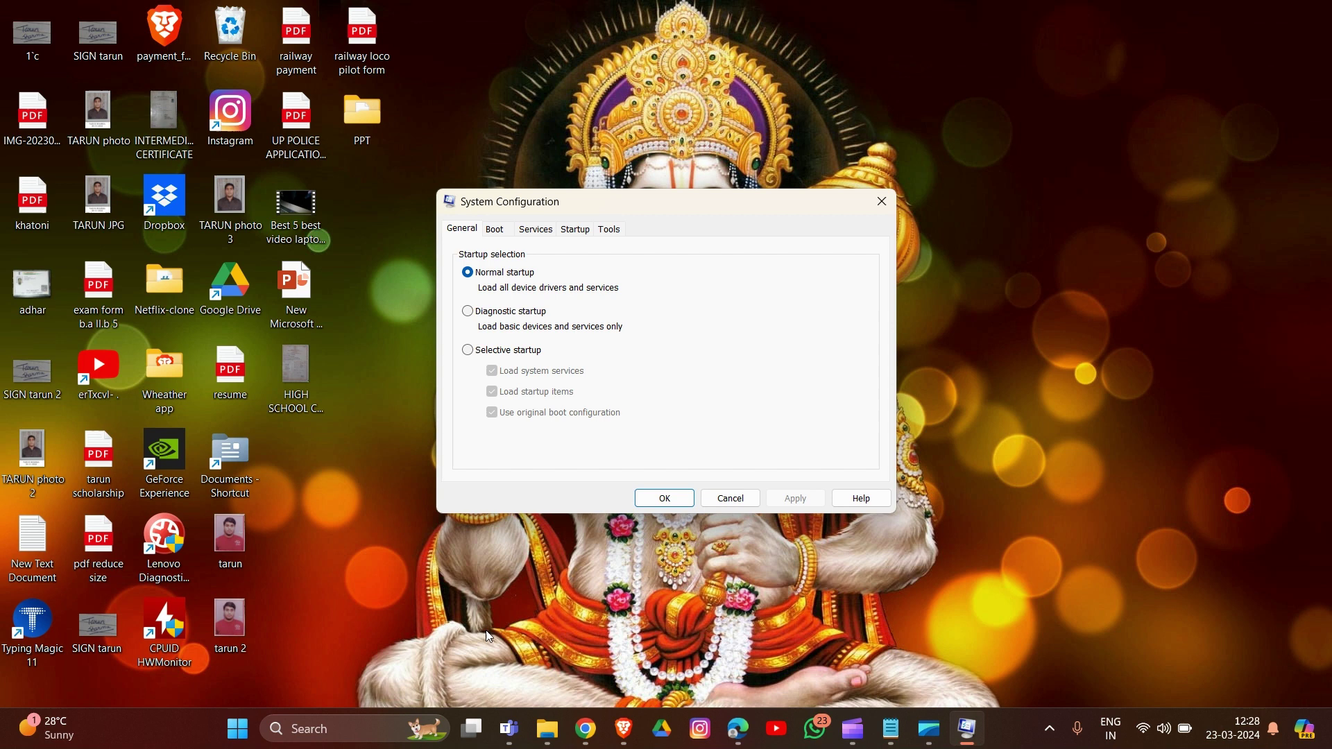
- On the Services tab, hide Microsoft services, untick NVIDIA FrameView SDK service, then close the utility
click(532, 230)
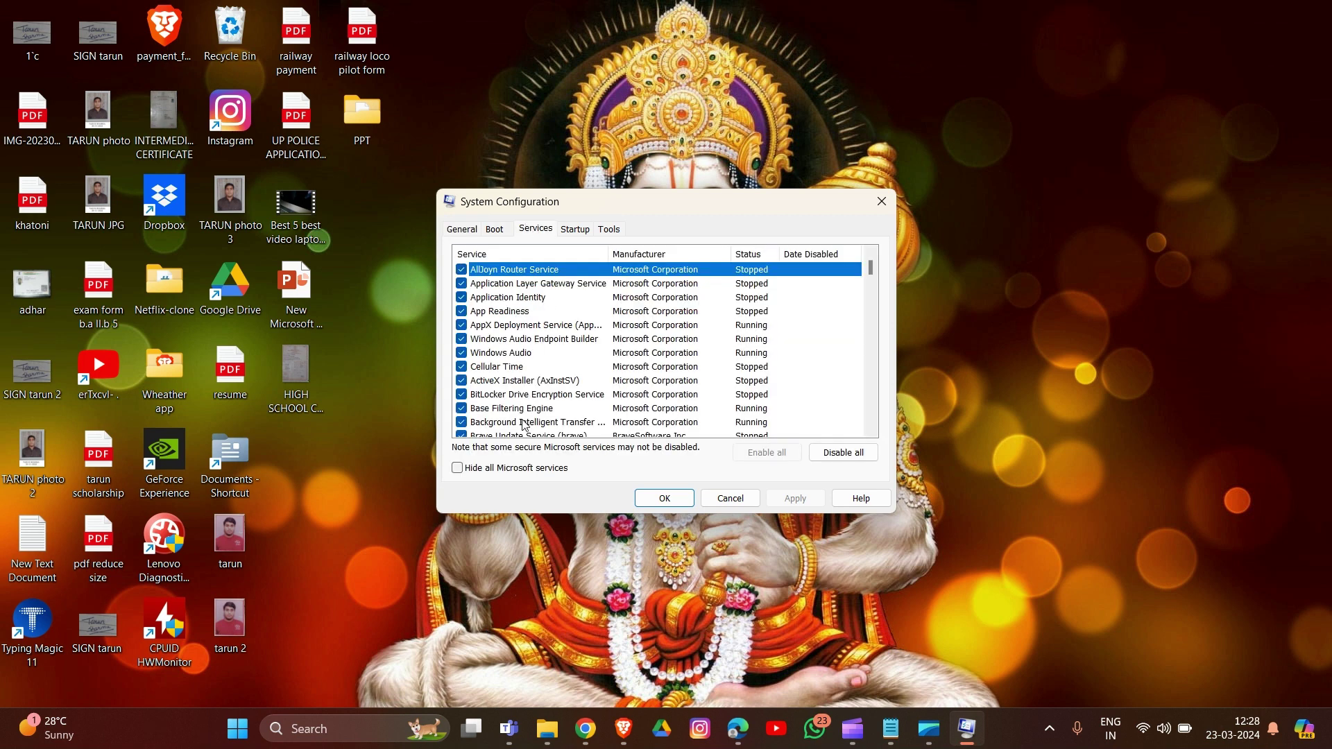
click(459, 469)
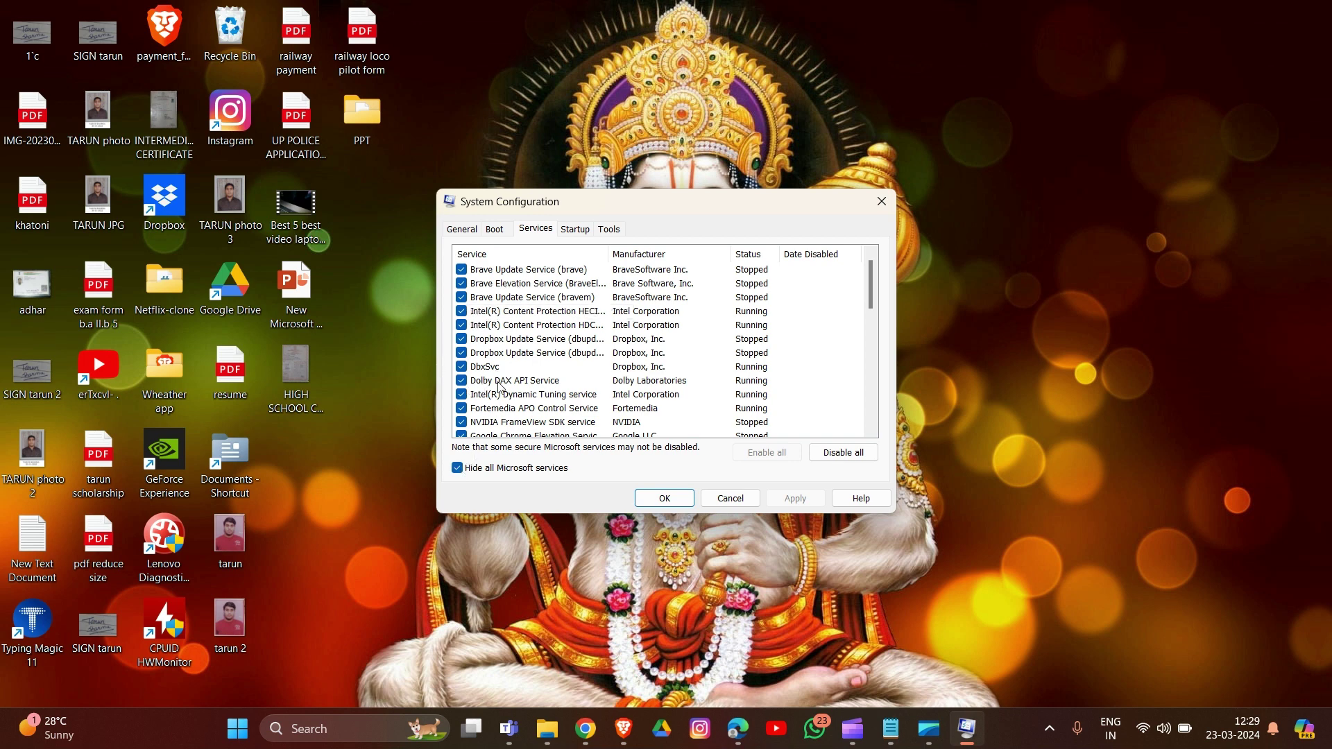
scroll(532, 382, down, 1)
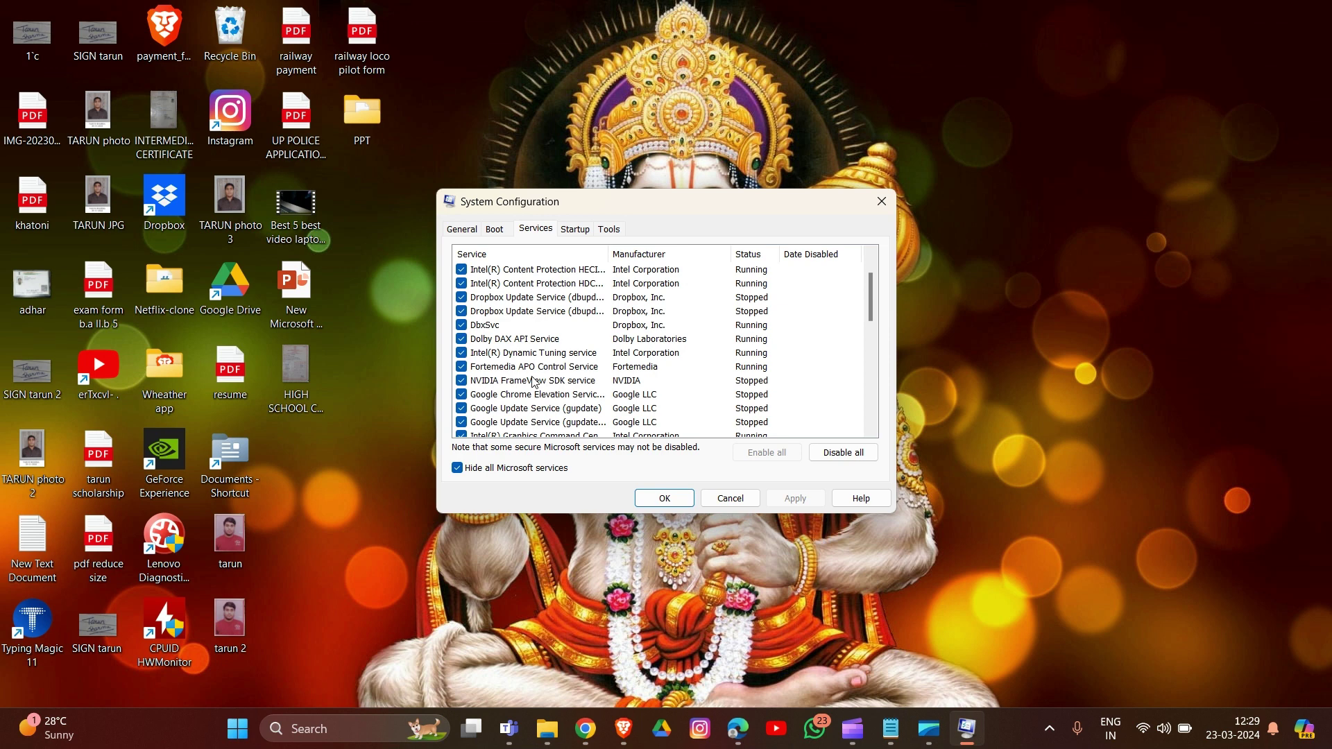
click(463, 385)
scroll(484, 409, down, 1)
scroll(483, 409, down, 4)
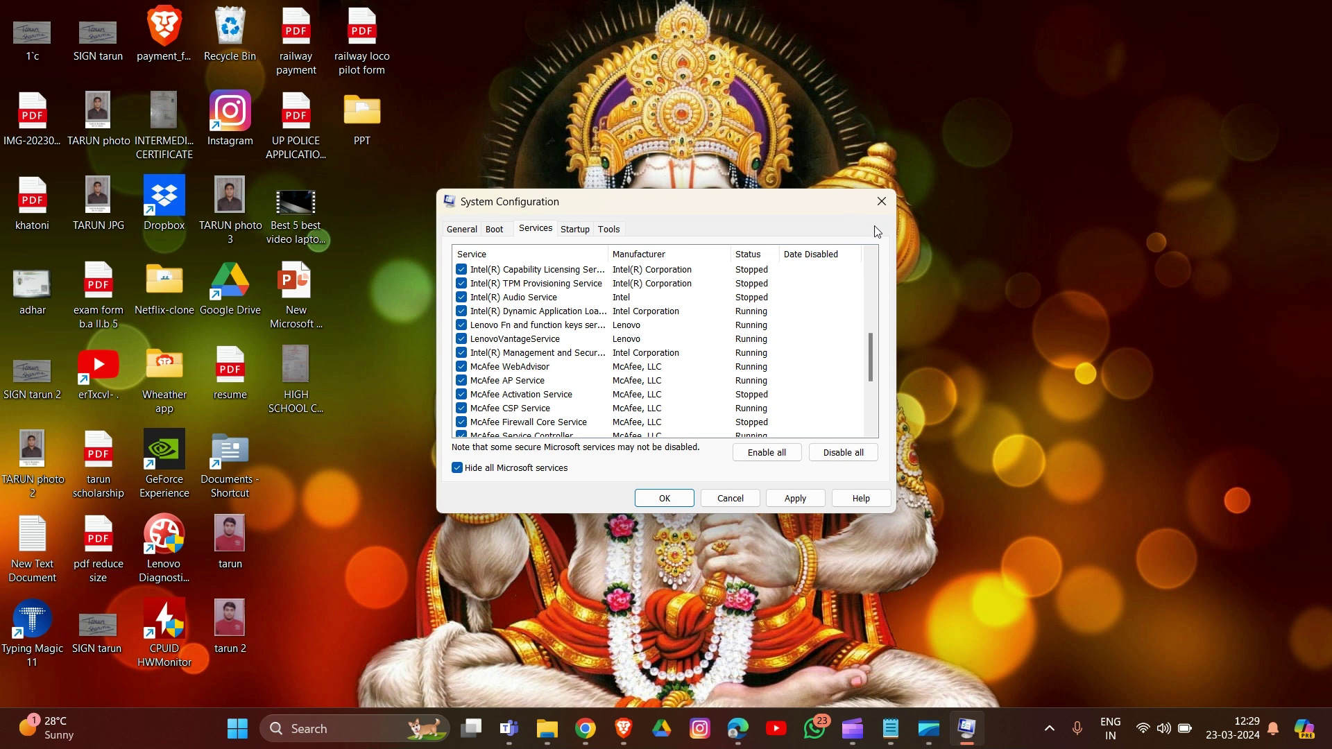
click(879, 208)
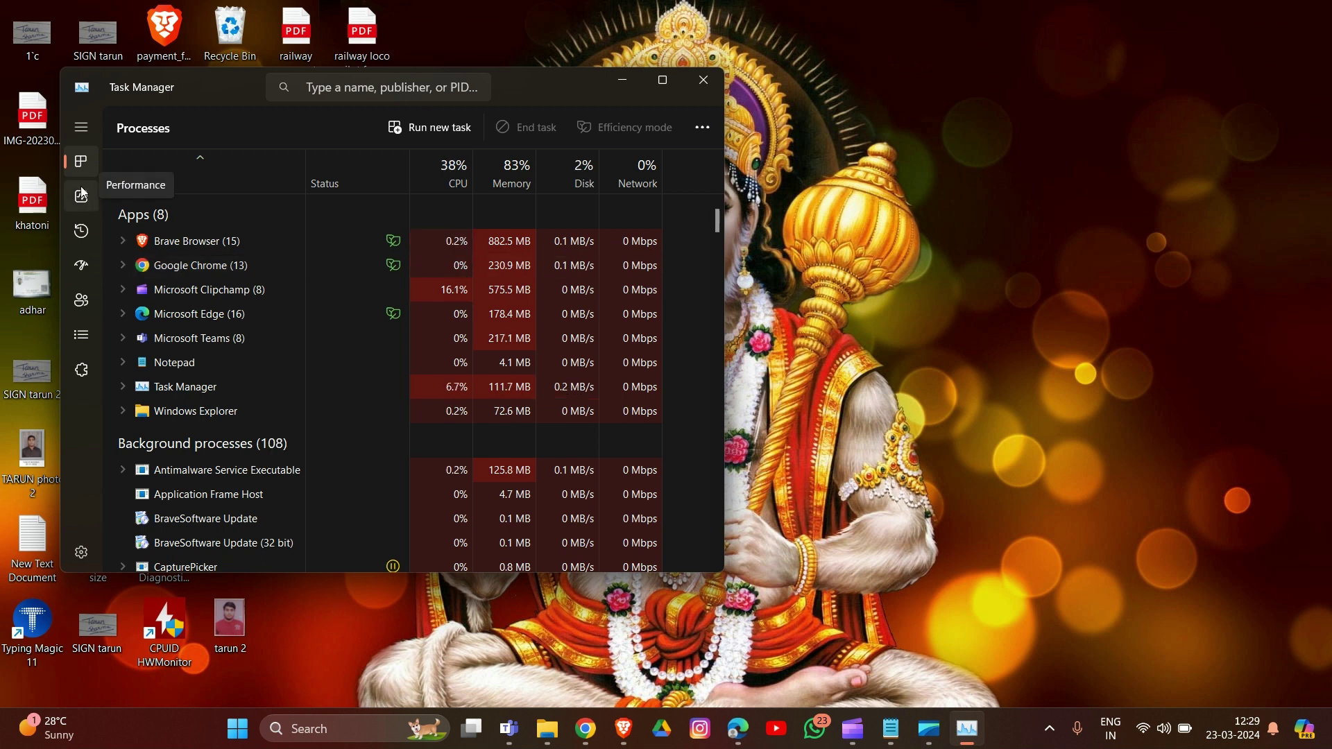
- Check startup options for Lenovo Hotkeys, Microsoft Teams, Phone Link and Dropbox, then minimize Task Manager
click(82, 267)
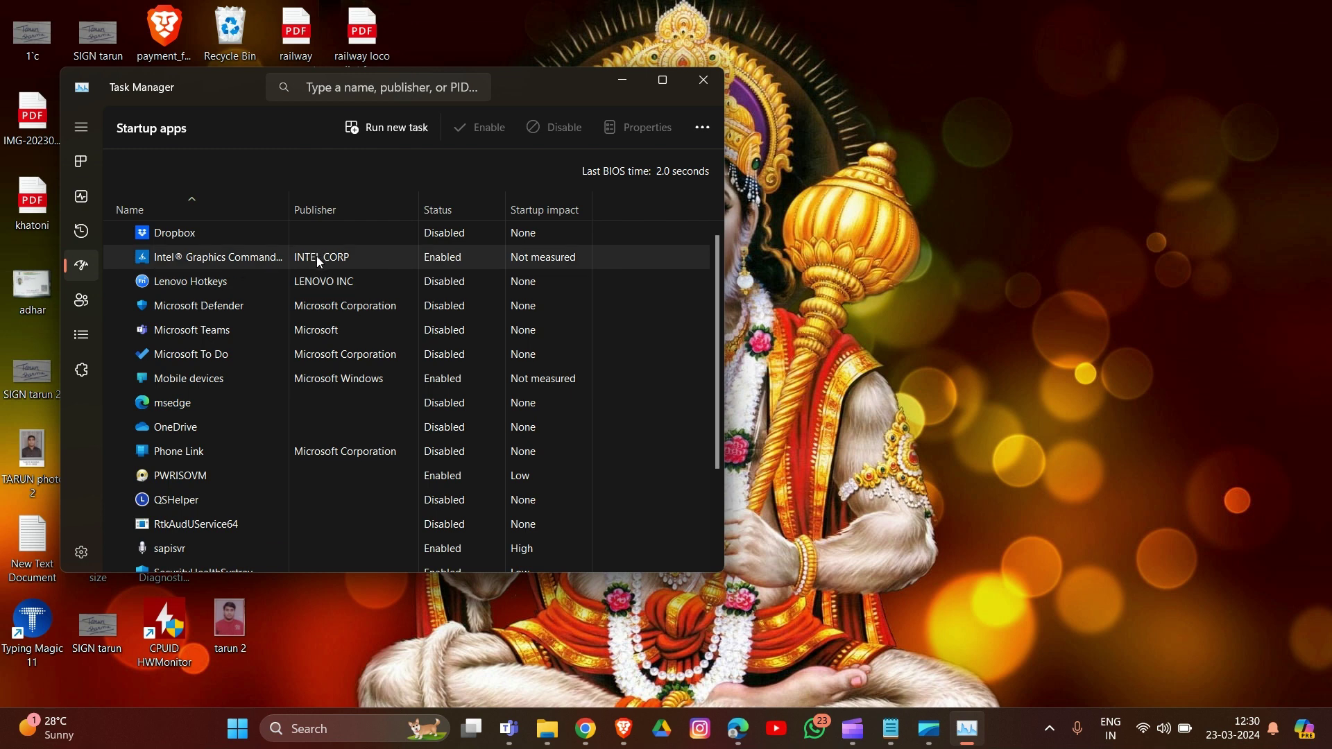
right_click(206, 281)
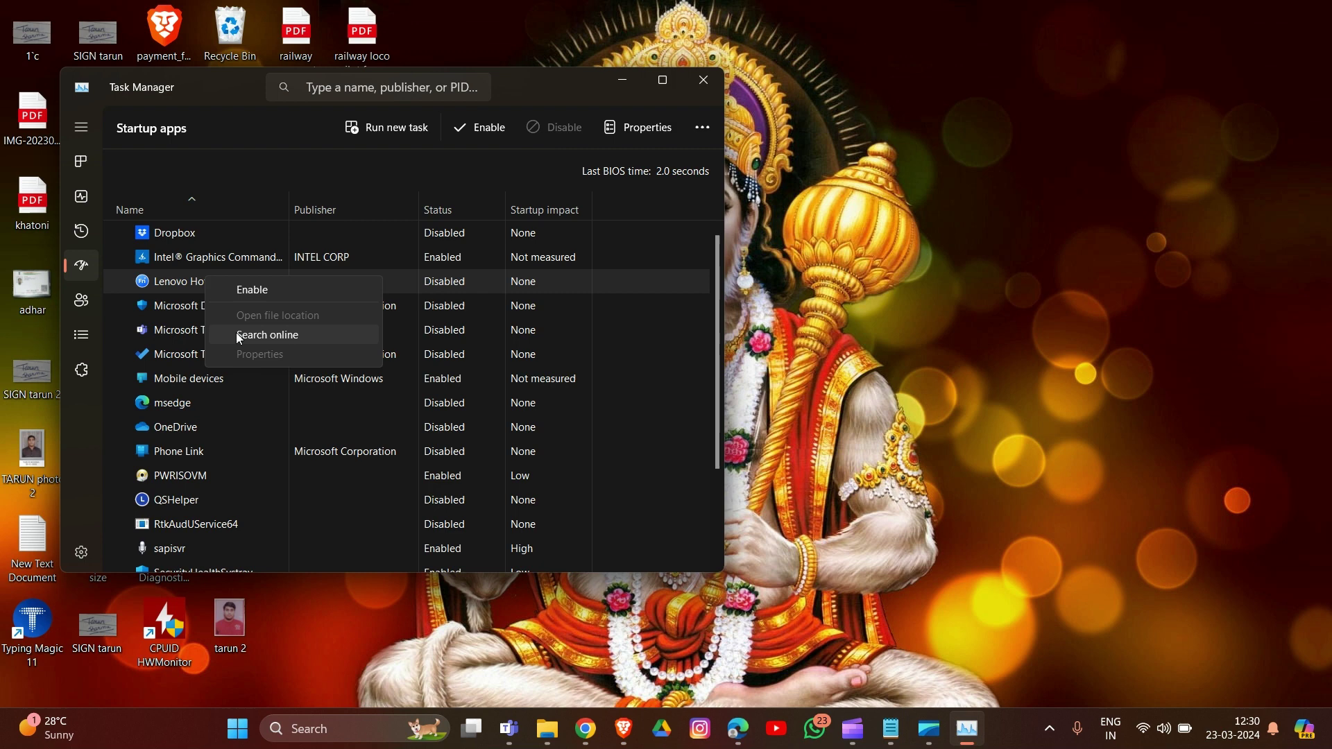
click(124, 335)
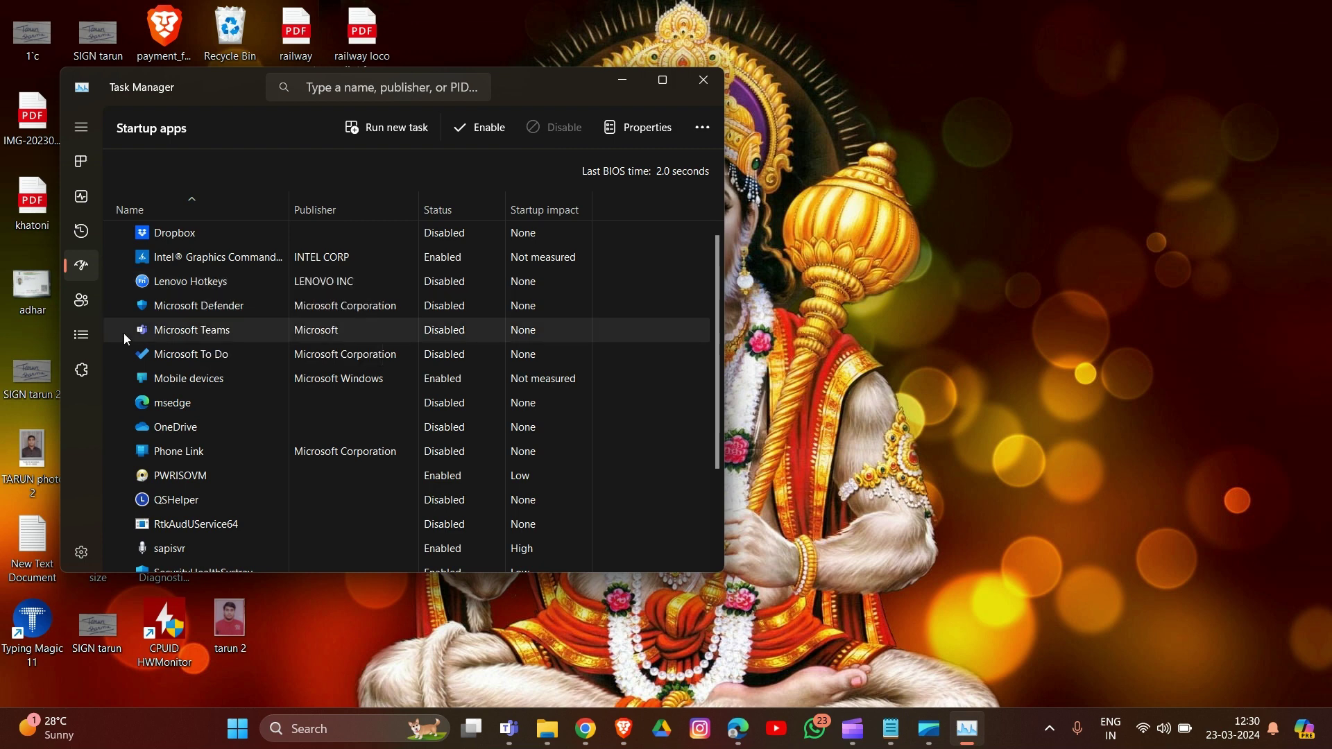
right_click(186, 325)
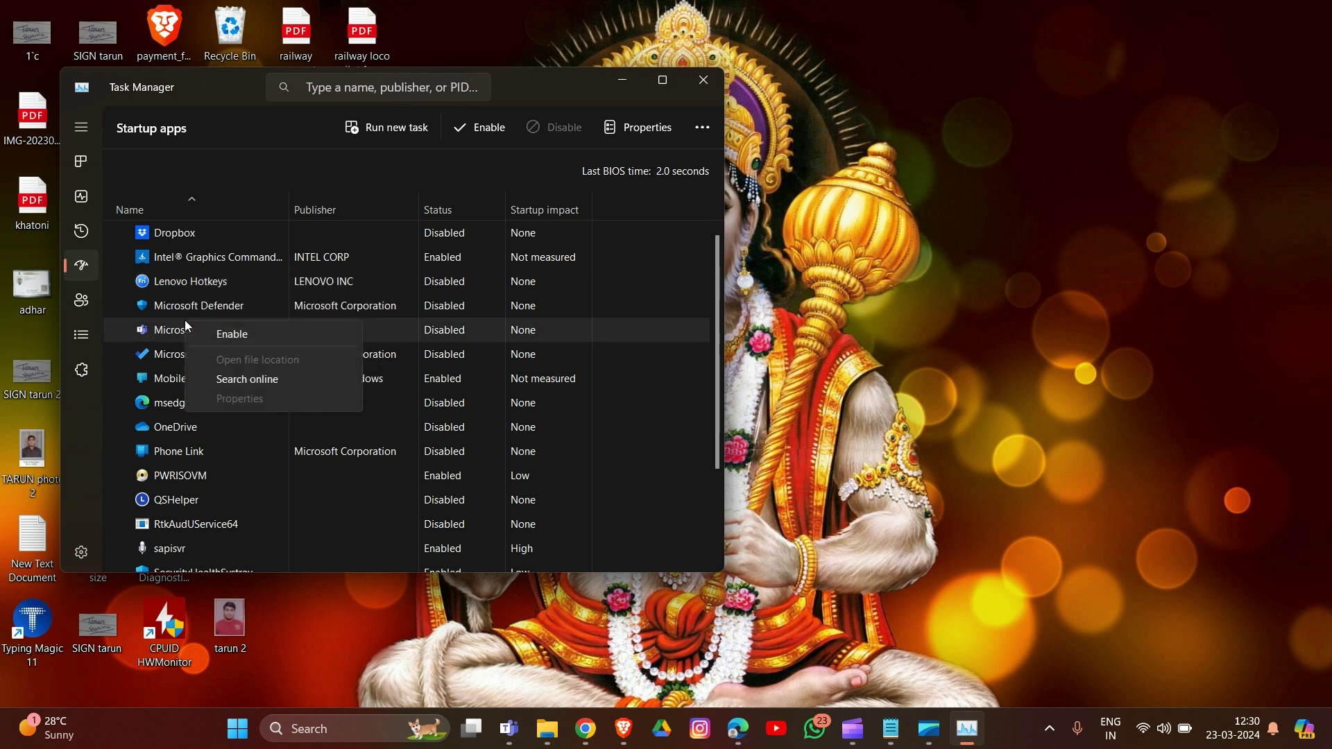
right_click(173, 453)
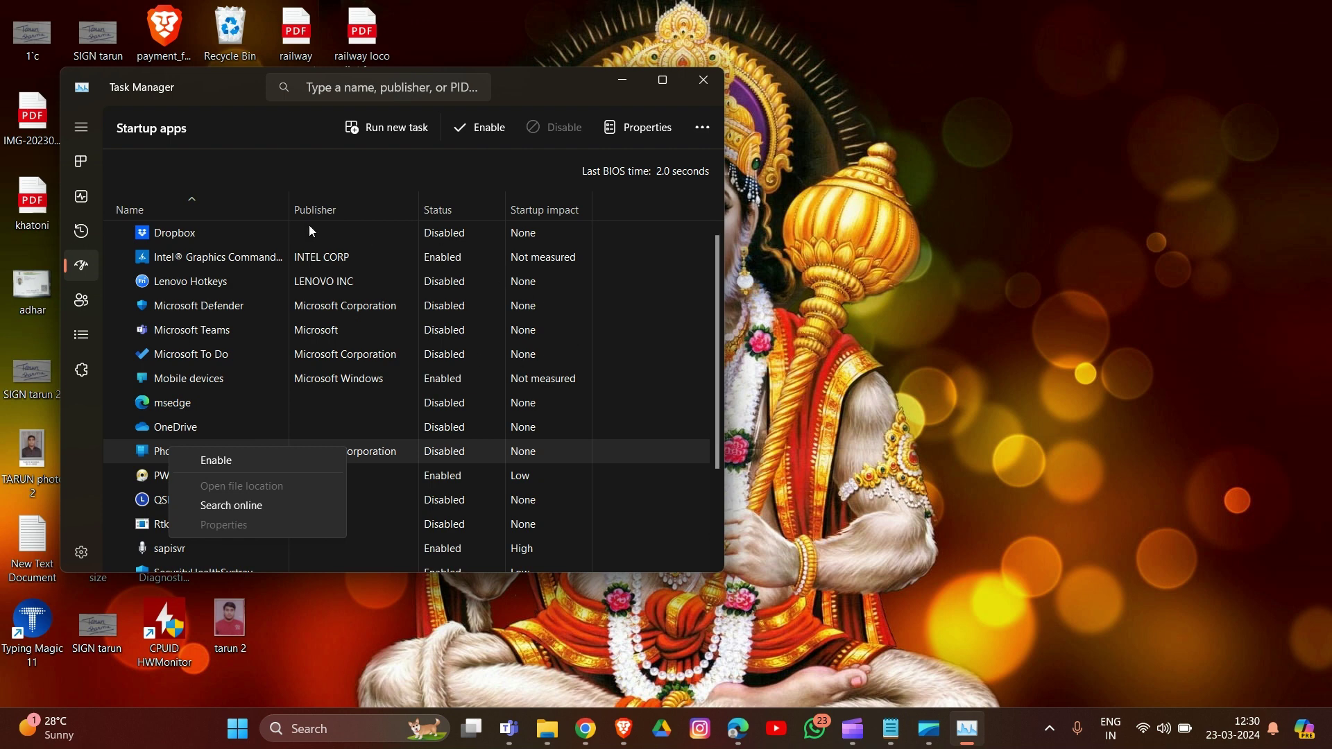
right_click(174, 232)
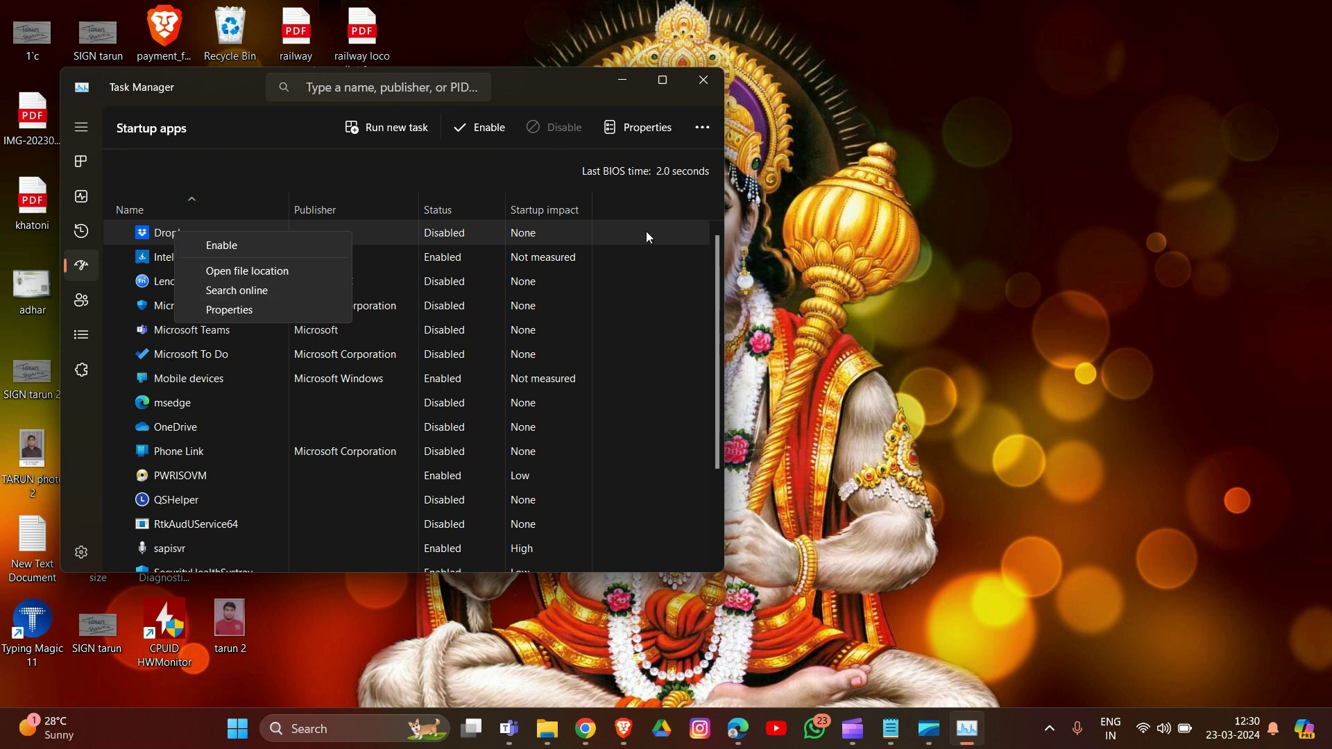
click(625, 85)
click(624, 84)
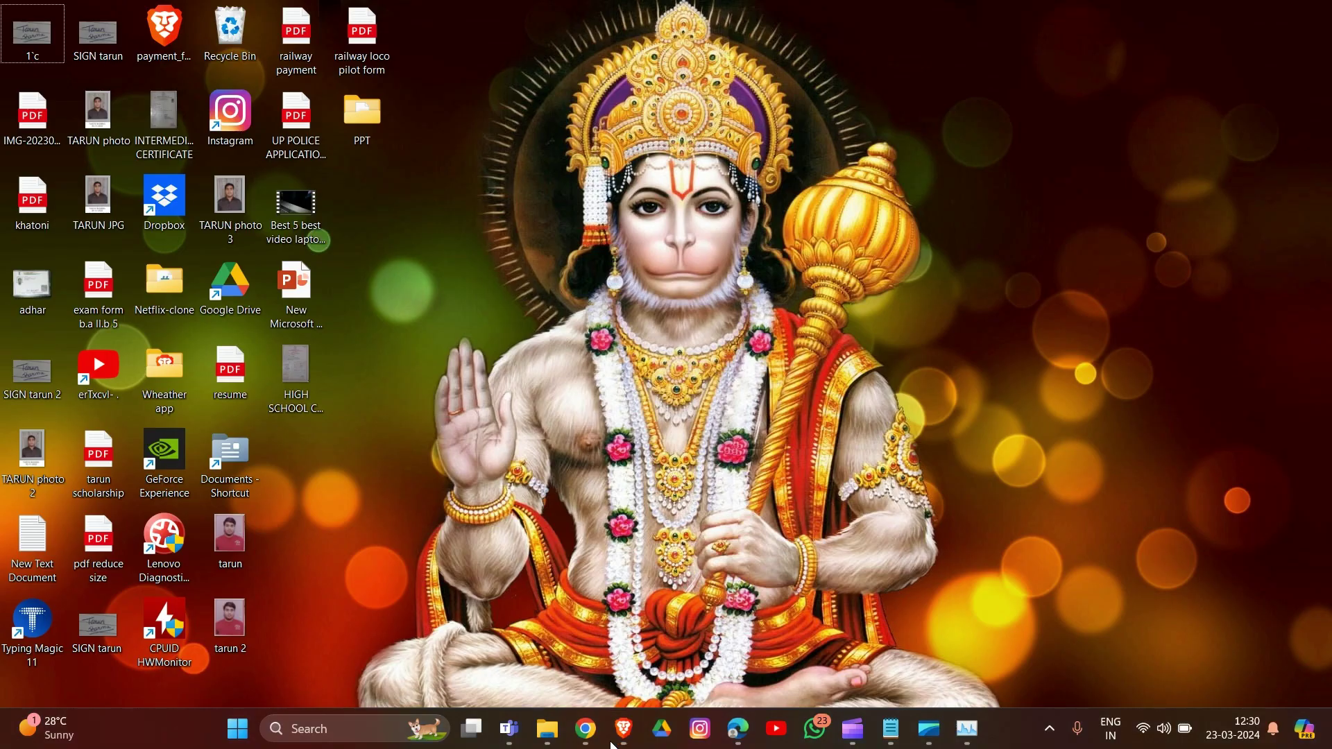
- Run devmgmt.msc from the Run box to launch Device Manager
key(super+r)
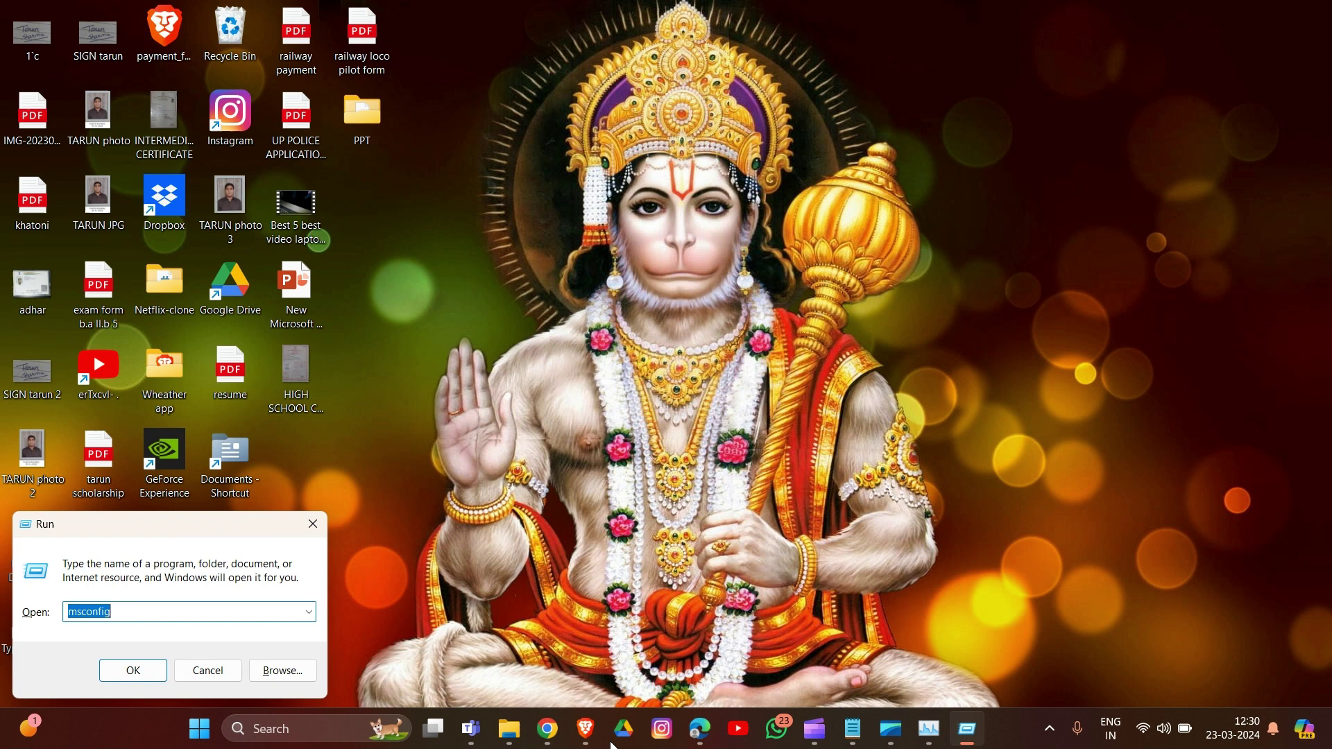
text(dev)
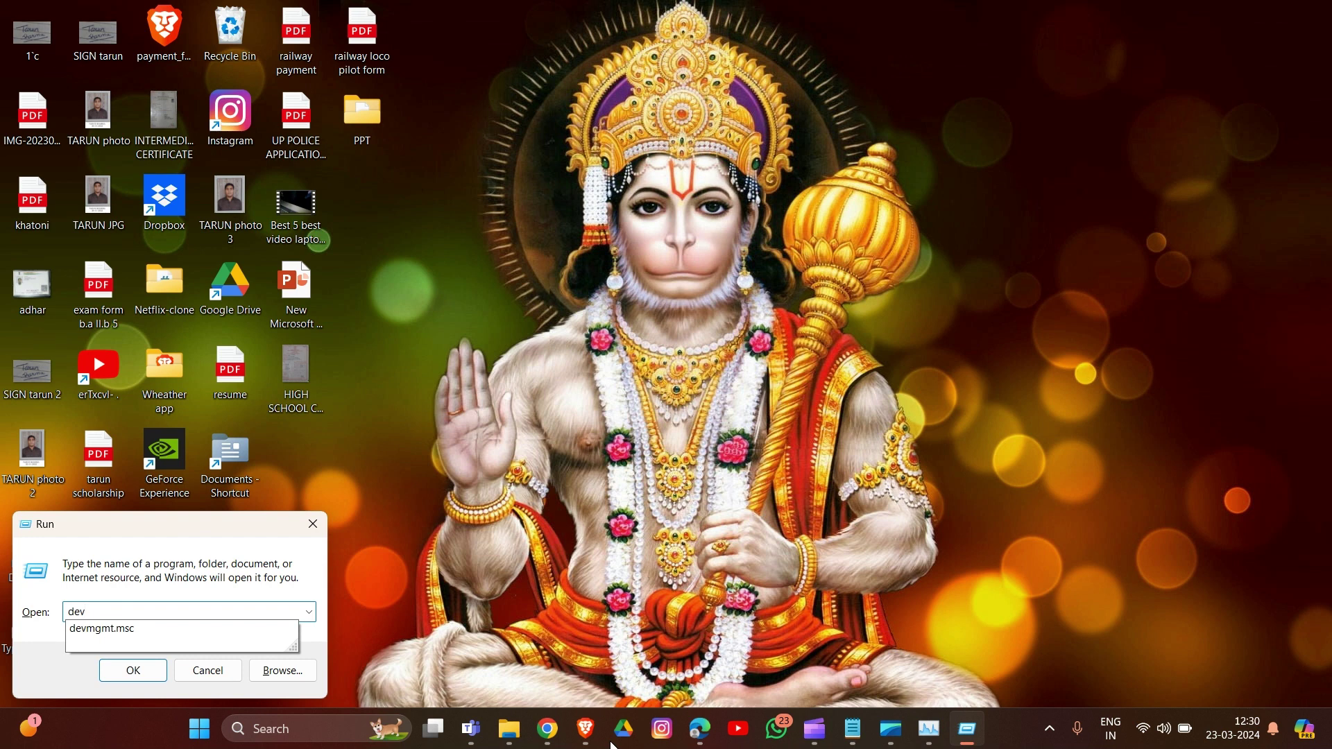
text(n)
text(gmt.)
text(mnsc)
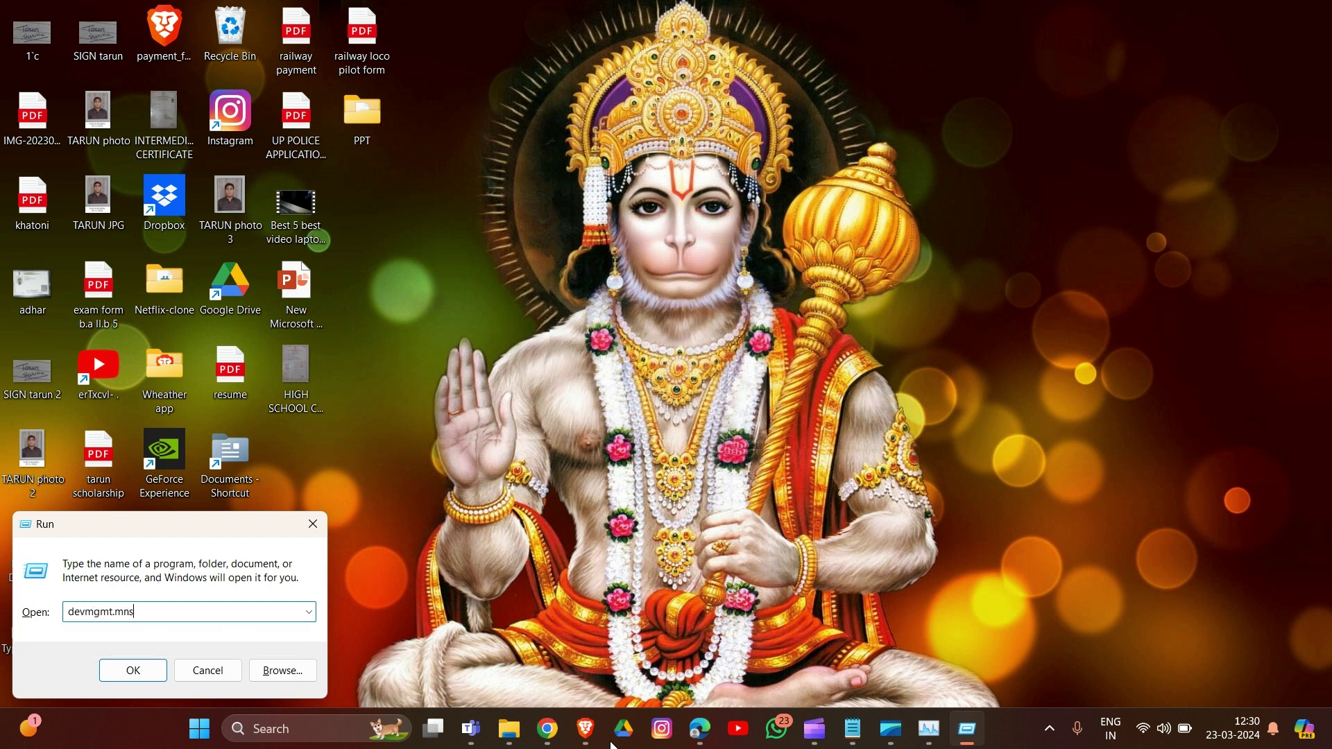
key(BackSpace)
key(BackSpace)
key(BackSpace)
text(sc)
key(Return)
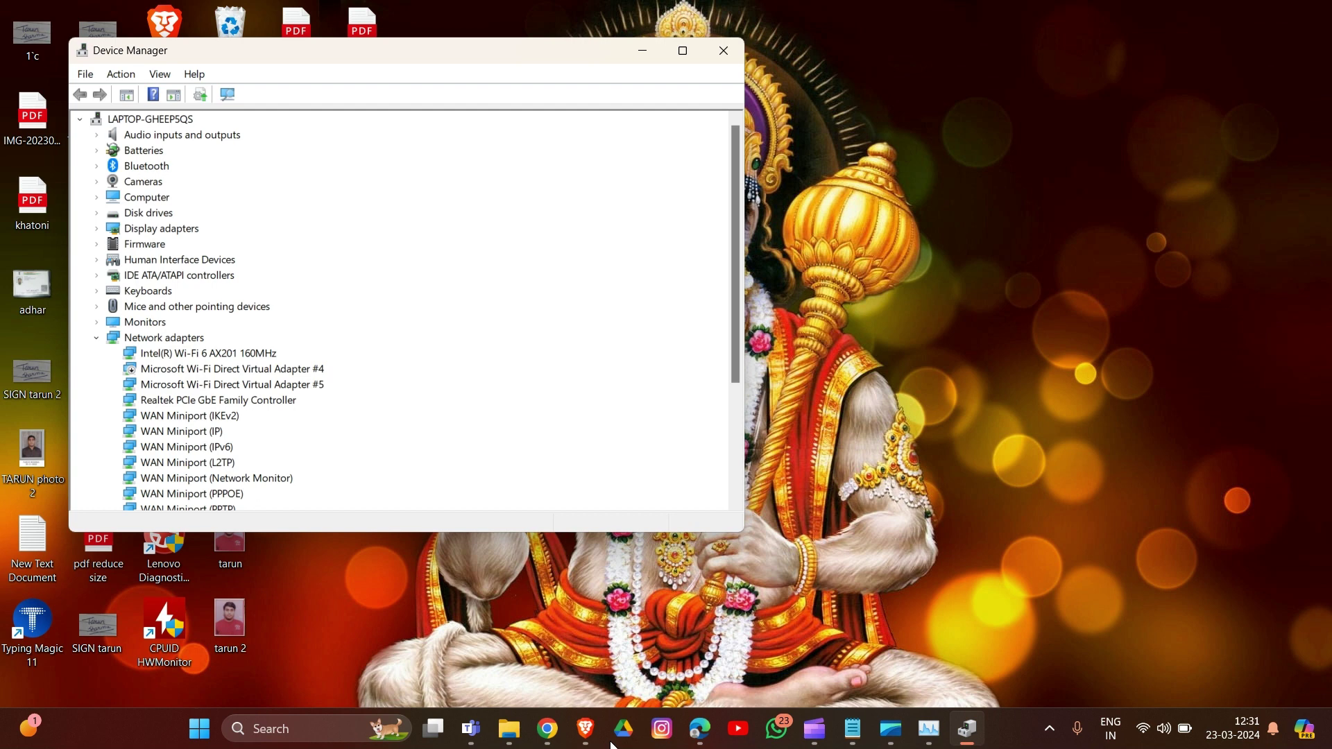
- Expand the Keyboards and Human Interface Devices categories in Device Manager
double_click(140, 294)
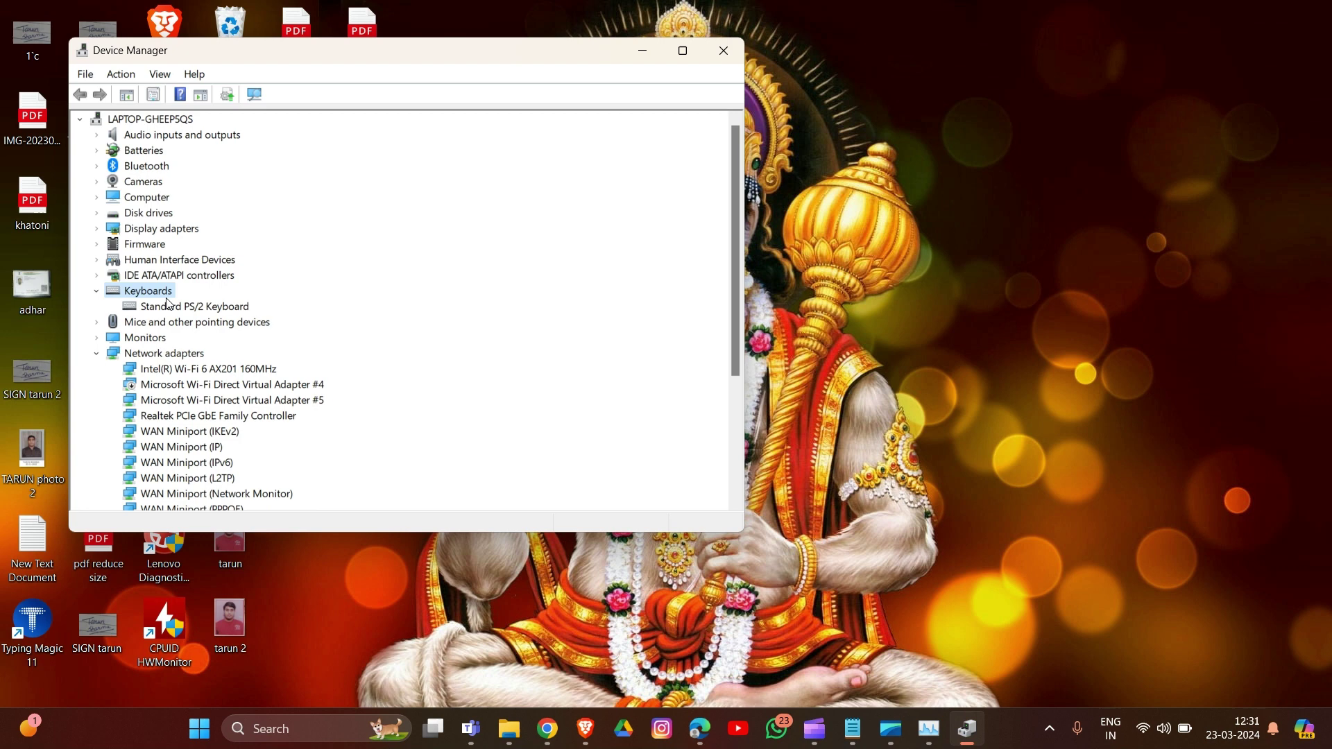
click(153, 263)
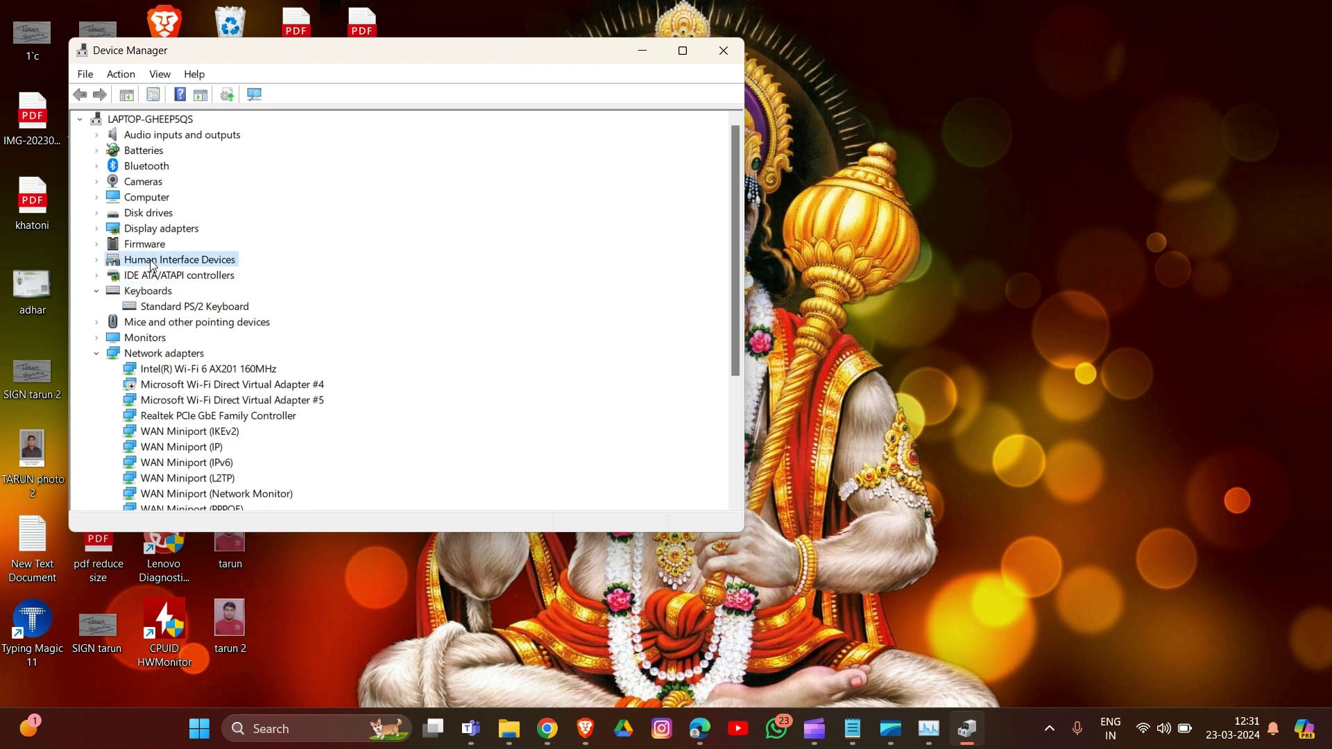
double_click(153, 261)
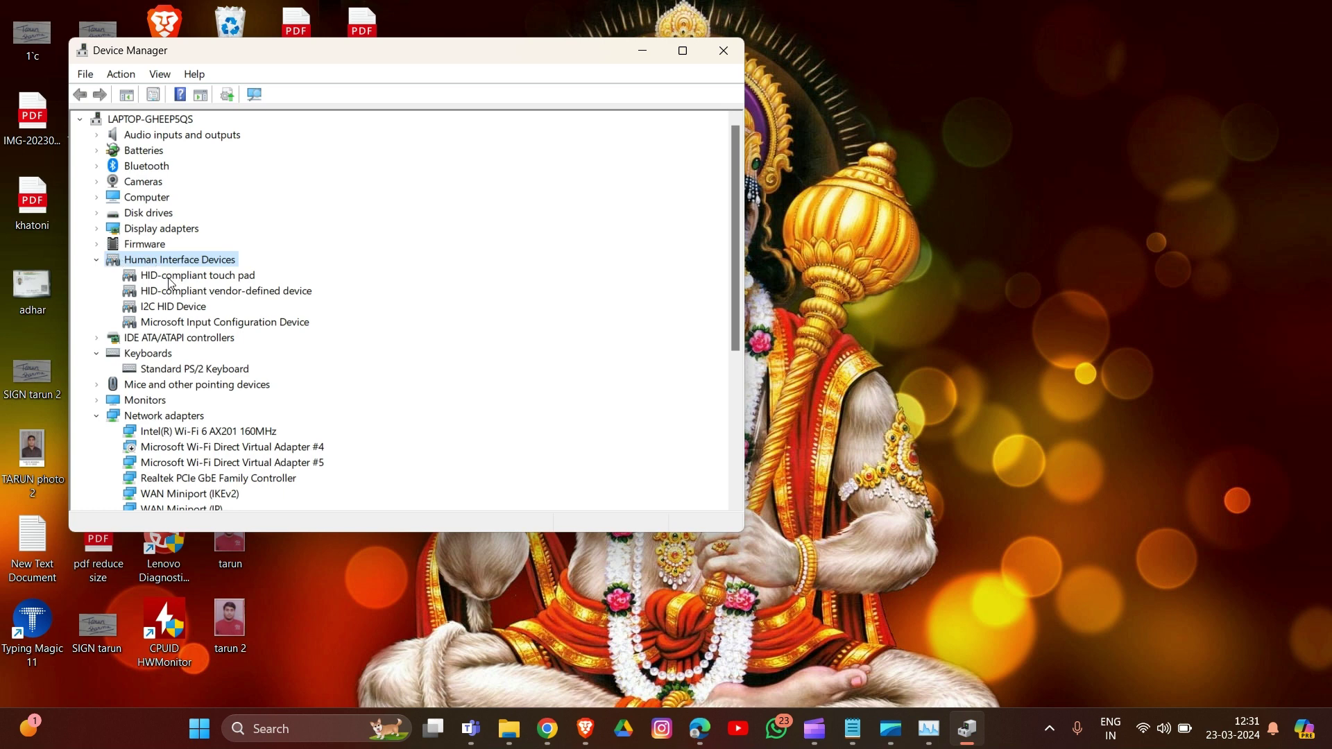
- Cancel uninstalling the HID-compliant touch pad and close Device Manager
right_click(171, 278)
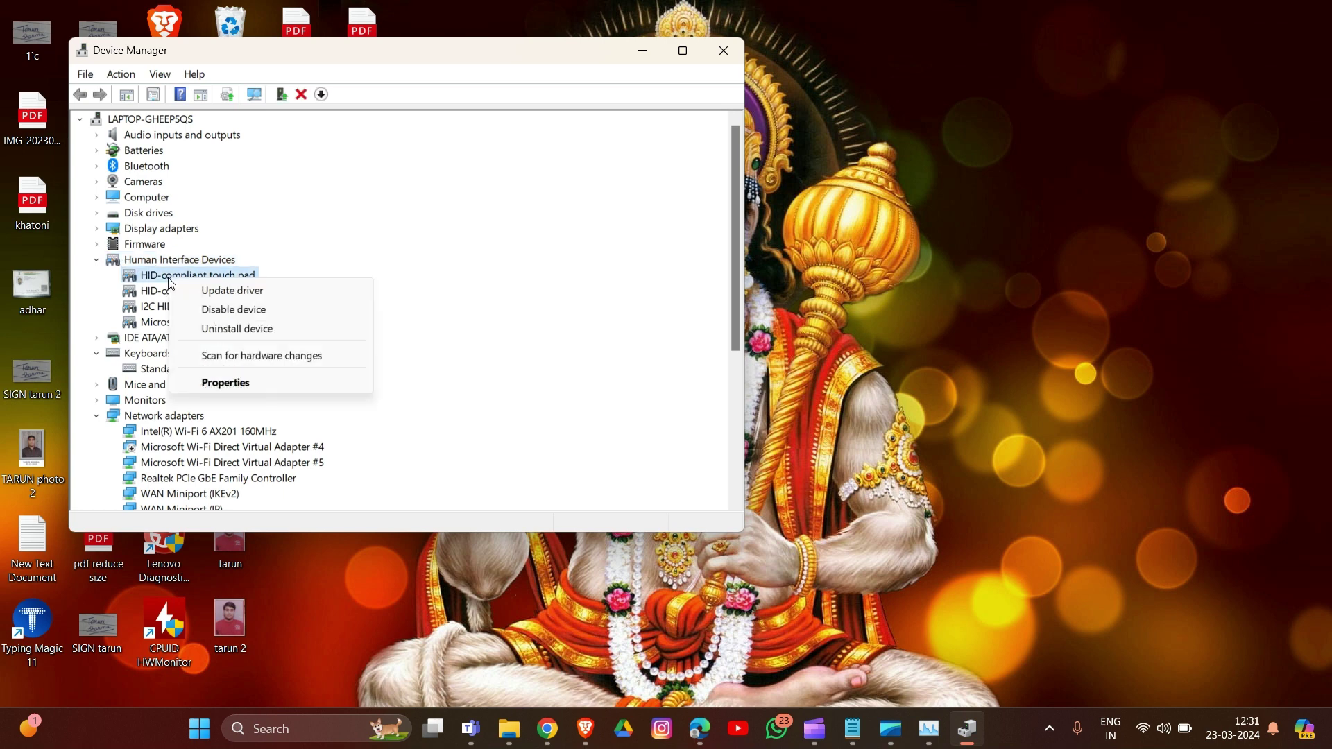
click(220, 333)
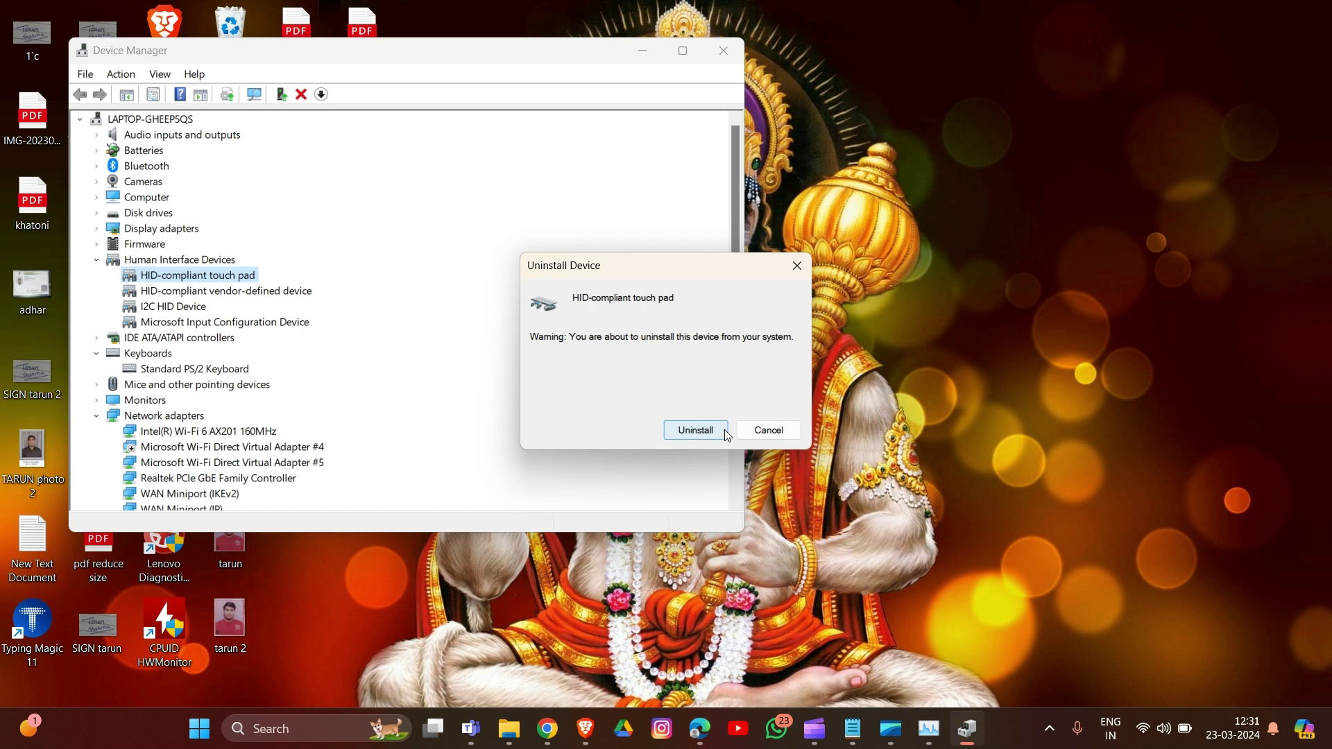
click(768, 430)
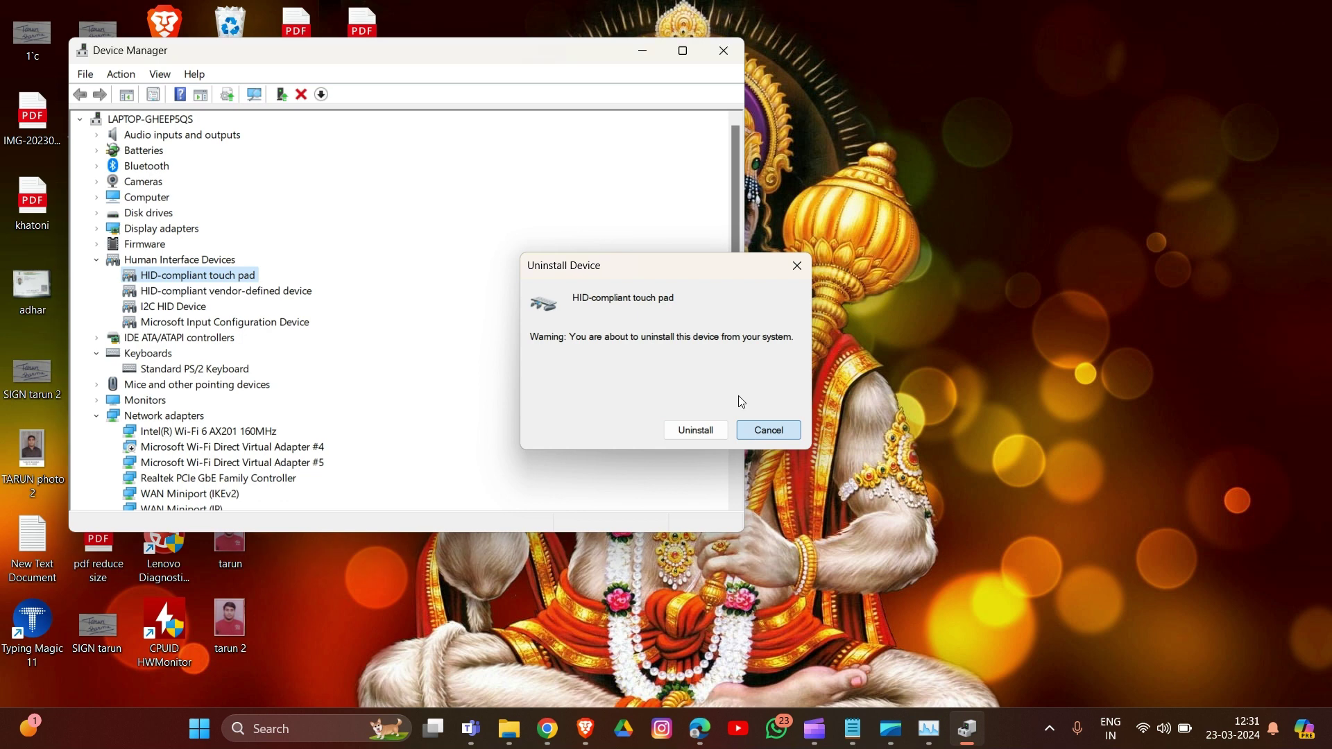
click(724, 50)
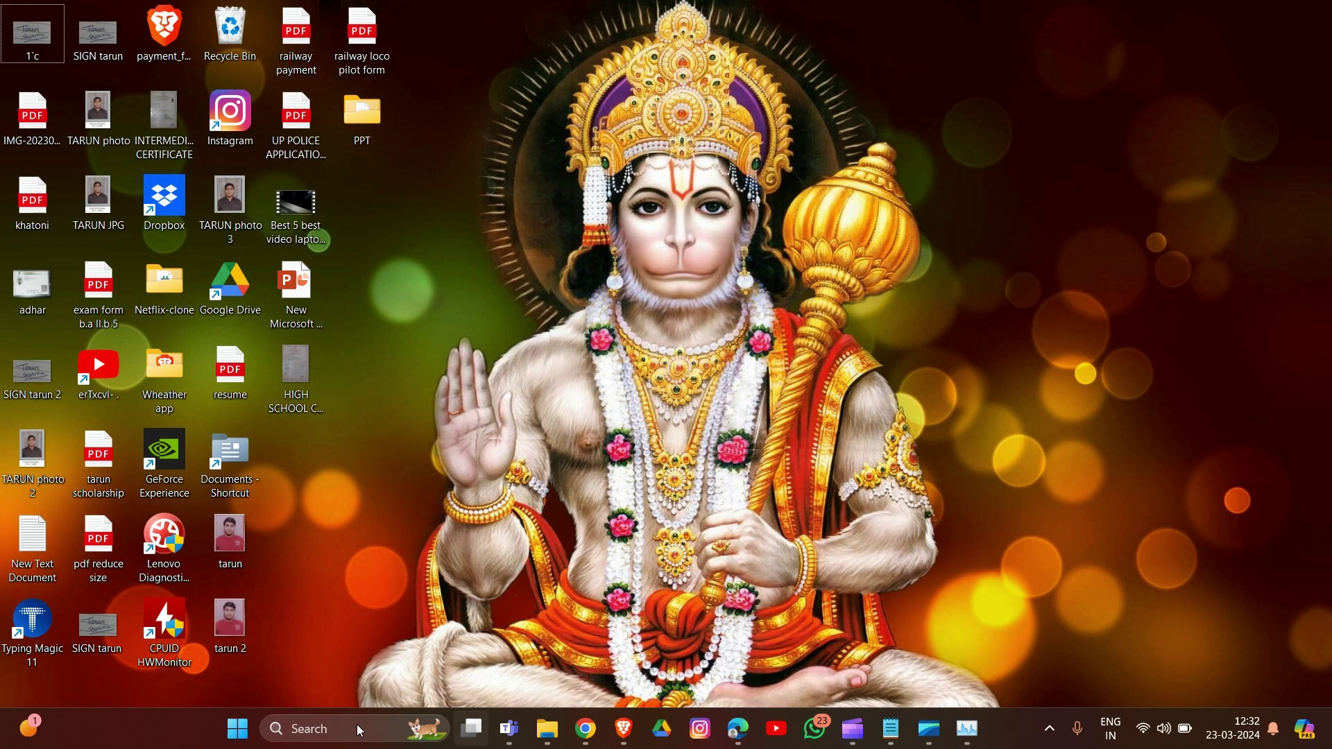
- Launch Settings from the Start menu's pinned icon and look over its Home page
click(234, 740)
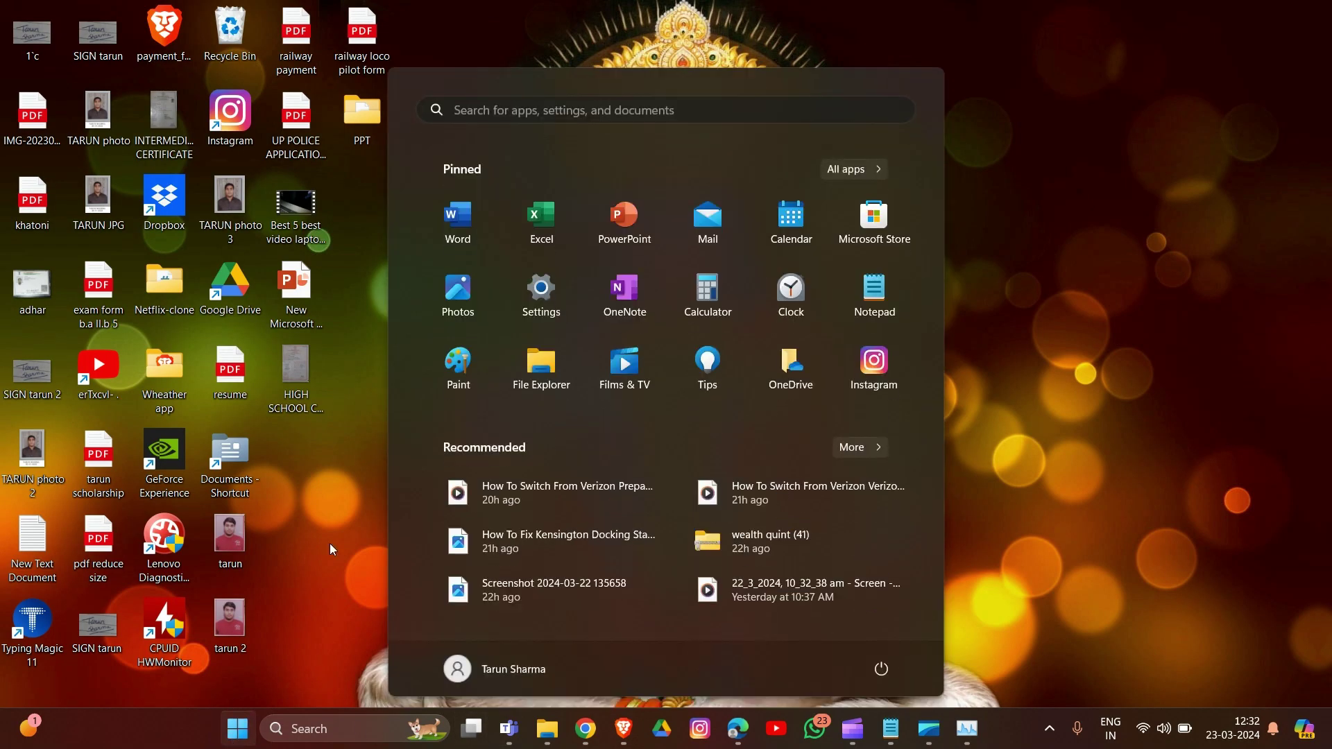
click(555, 305)
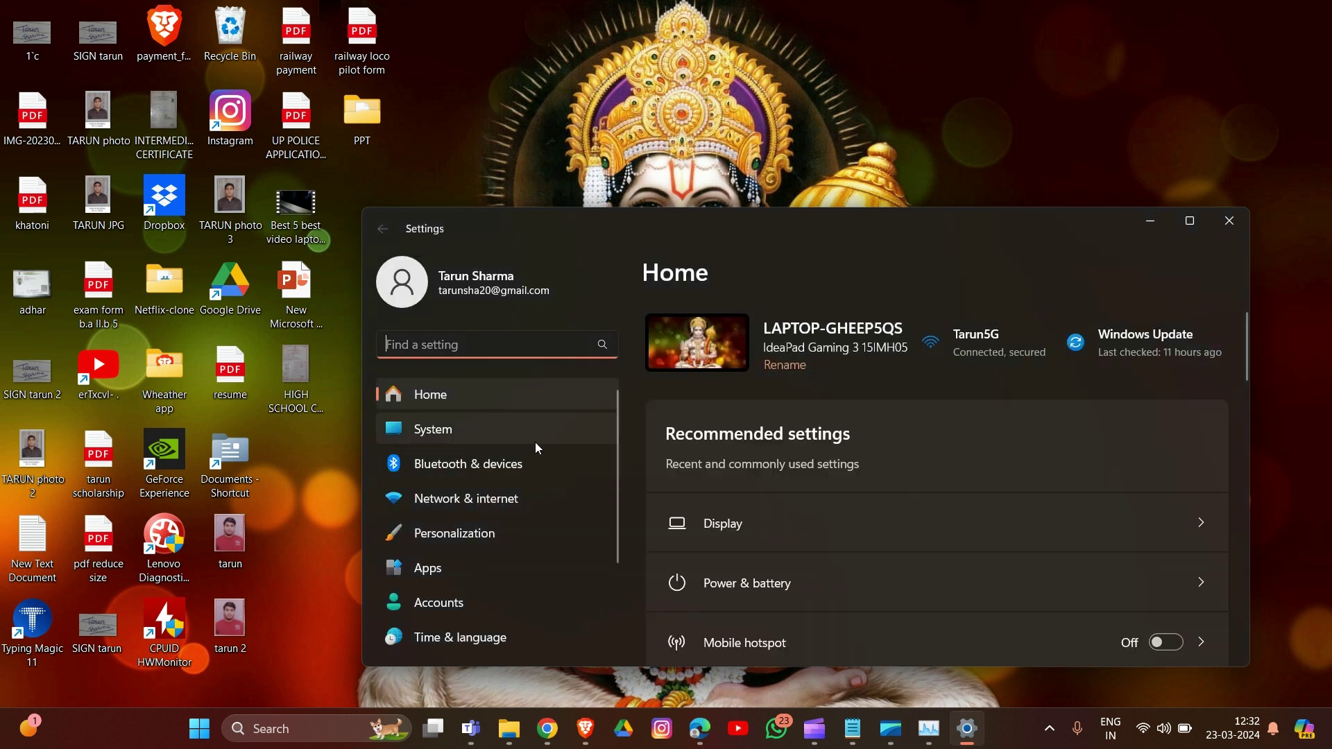
scroll(701, 548, down, 2)
scroll(720, 546, up, 2)
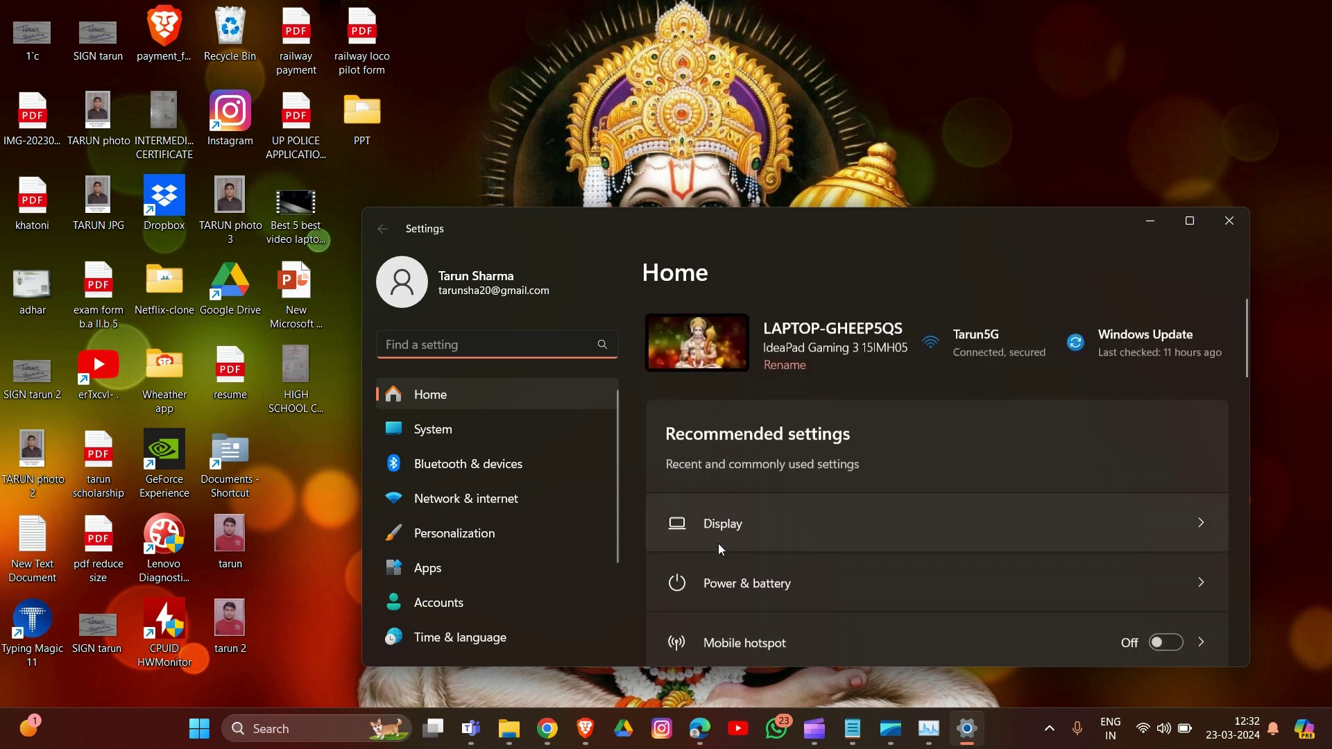
scroll(432, 510, down, 3)
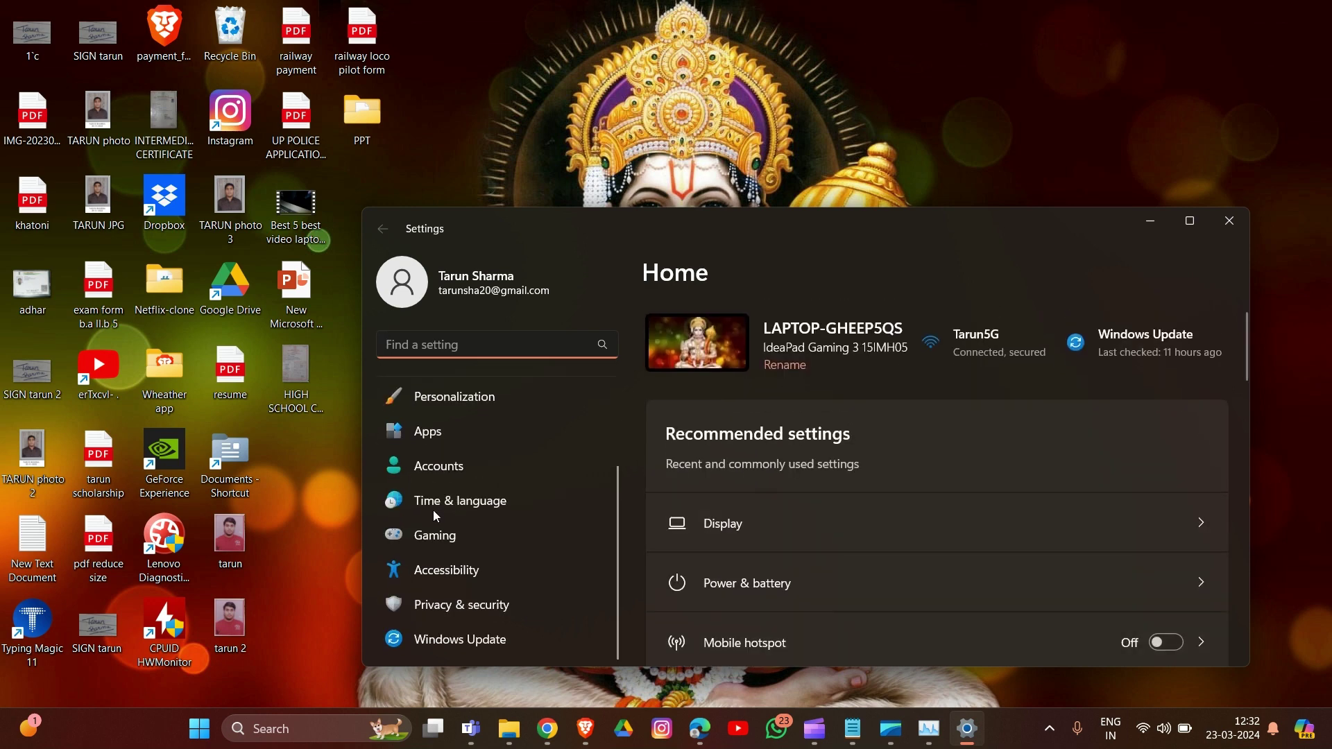
- Go to Privacy & security and scroll through its Security, Windows permissions and App permissions entries
click(431, 615)
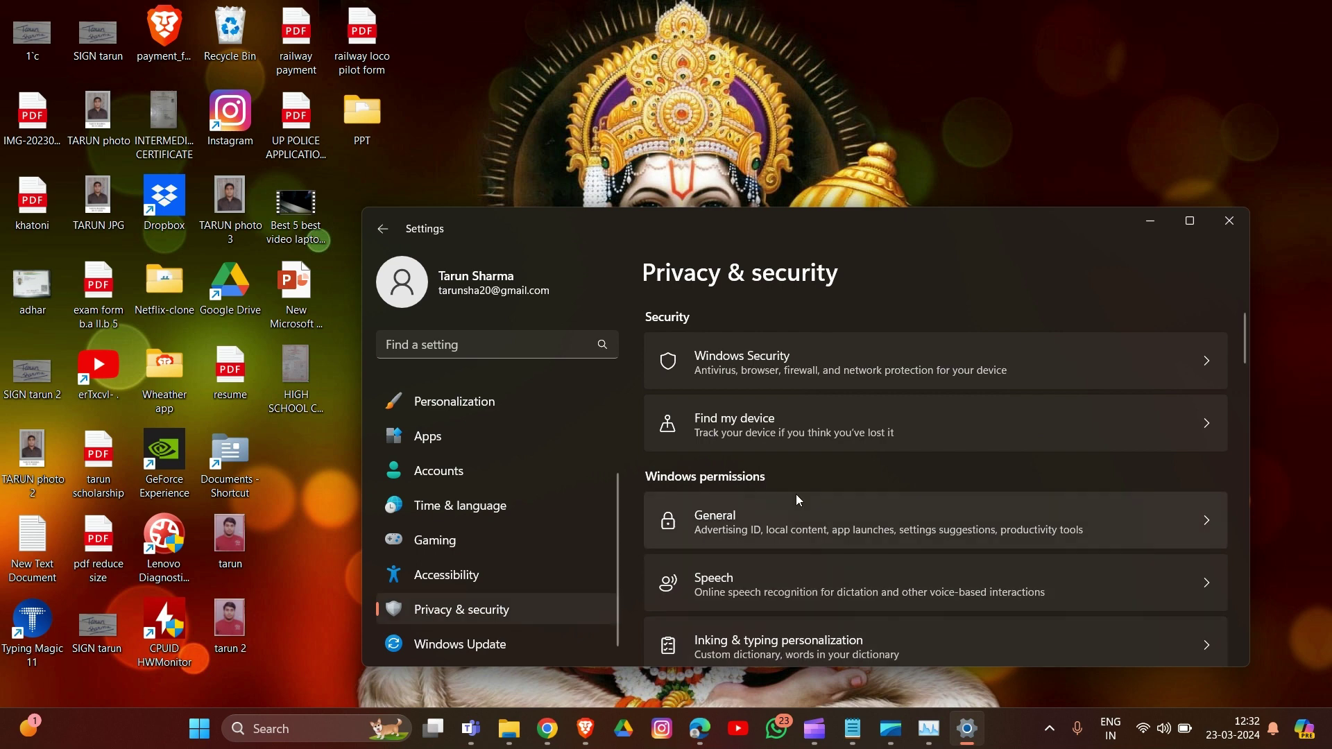
scroll(806, 480, down, 3)
scroll(809, 484, down, 7)
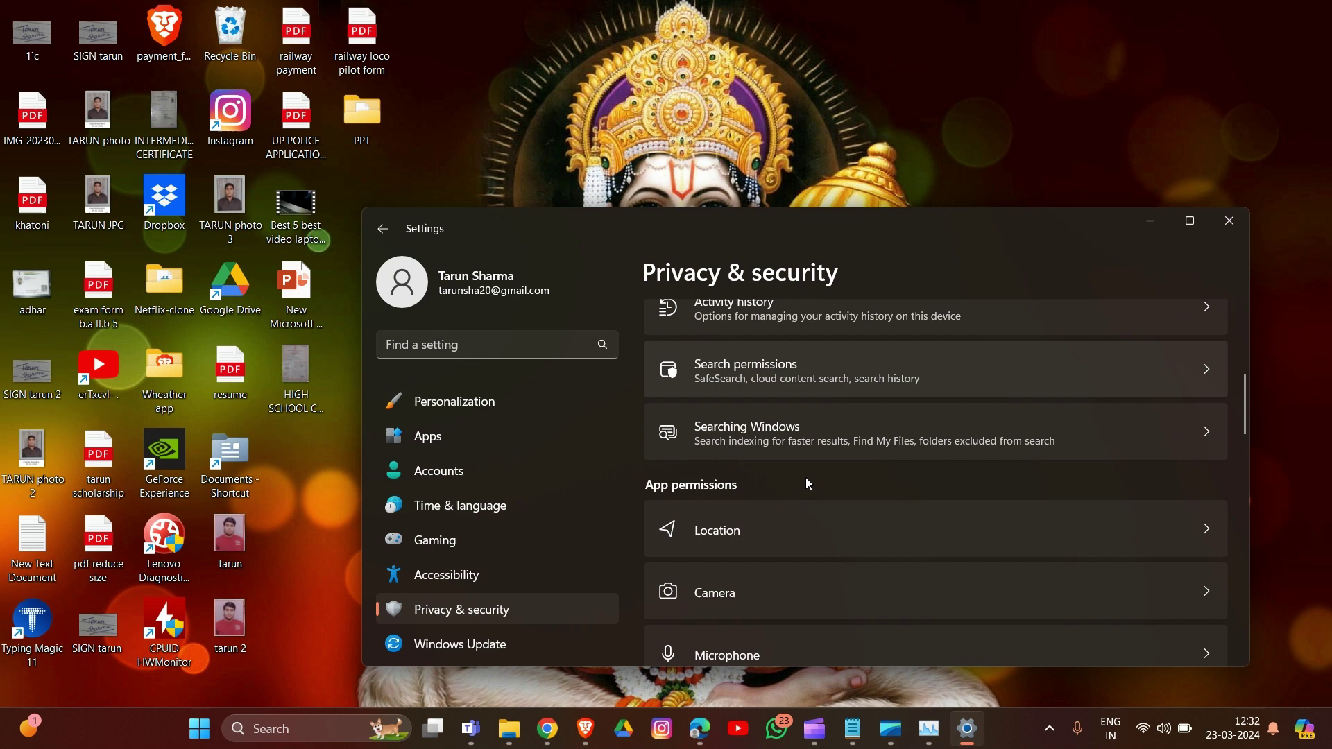
scroll(808, 481, down, 8)
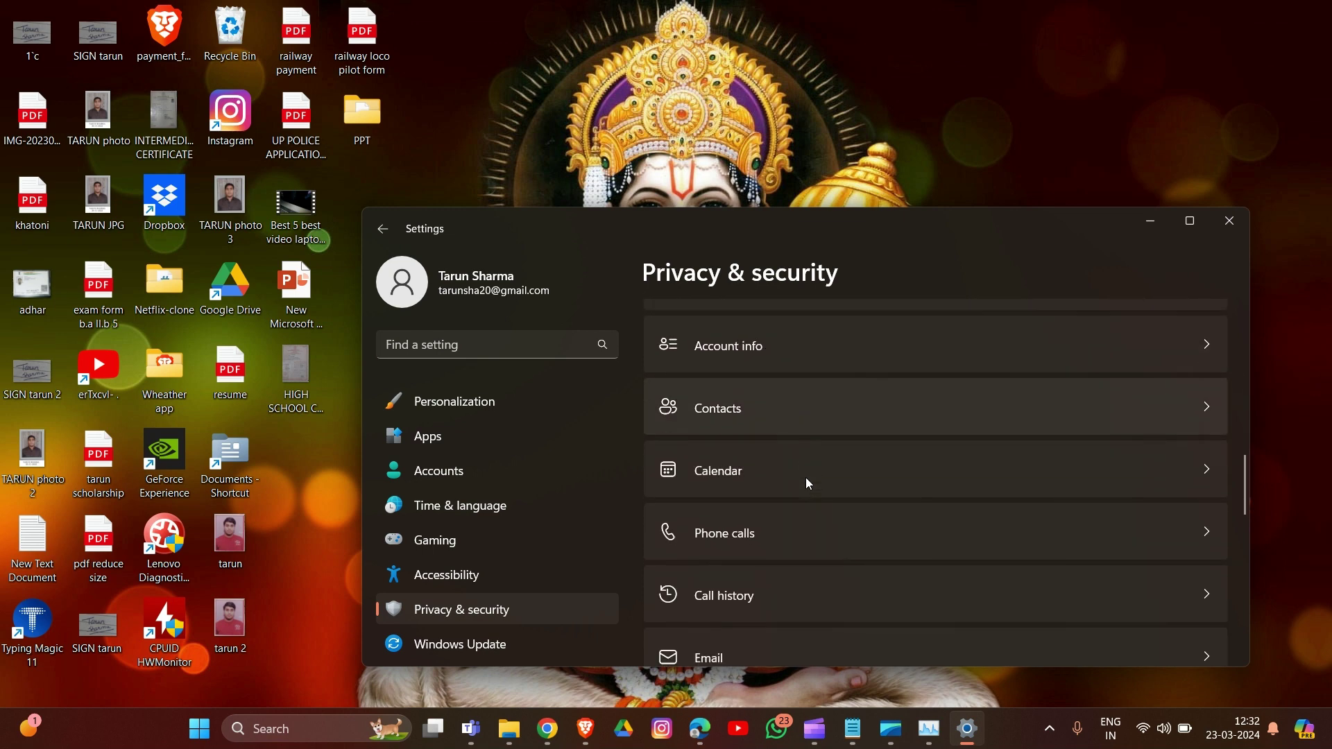
scroll(809, 484, down, 7)
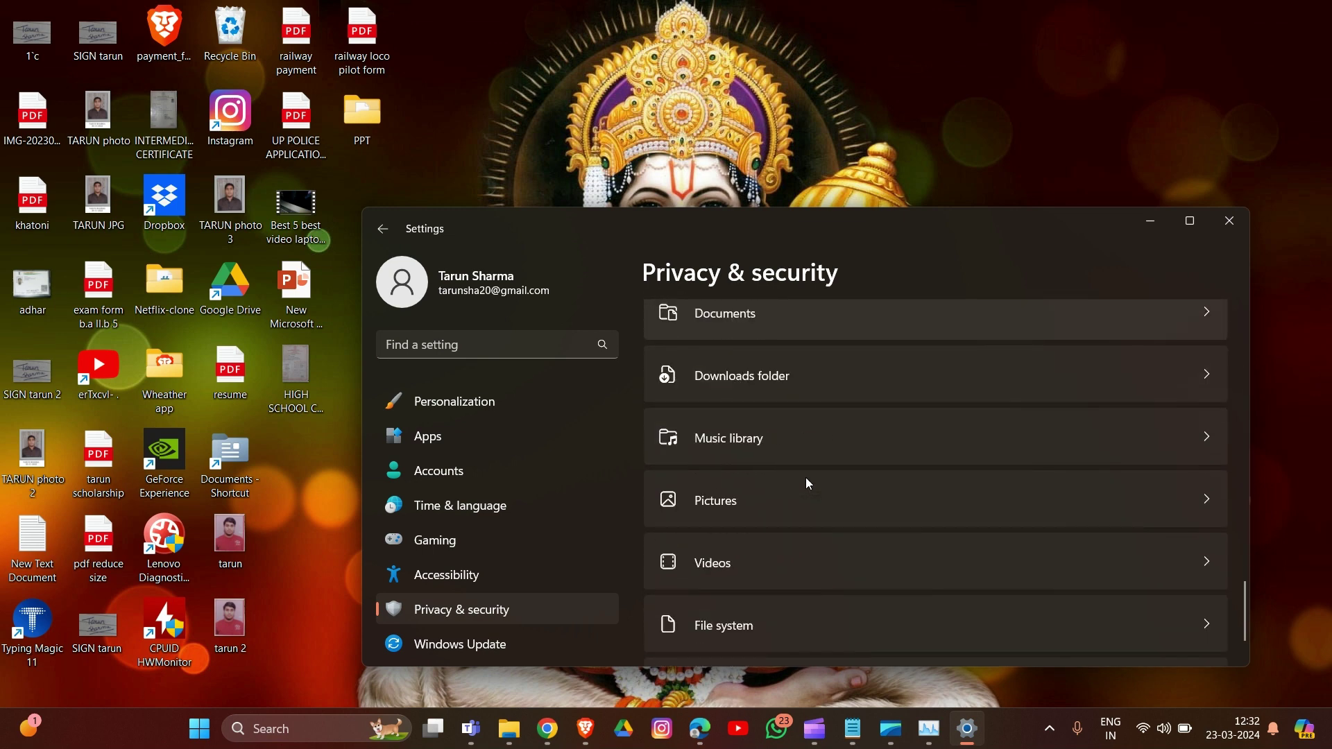
scroll(809, 483, up, 10)
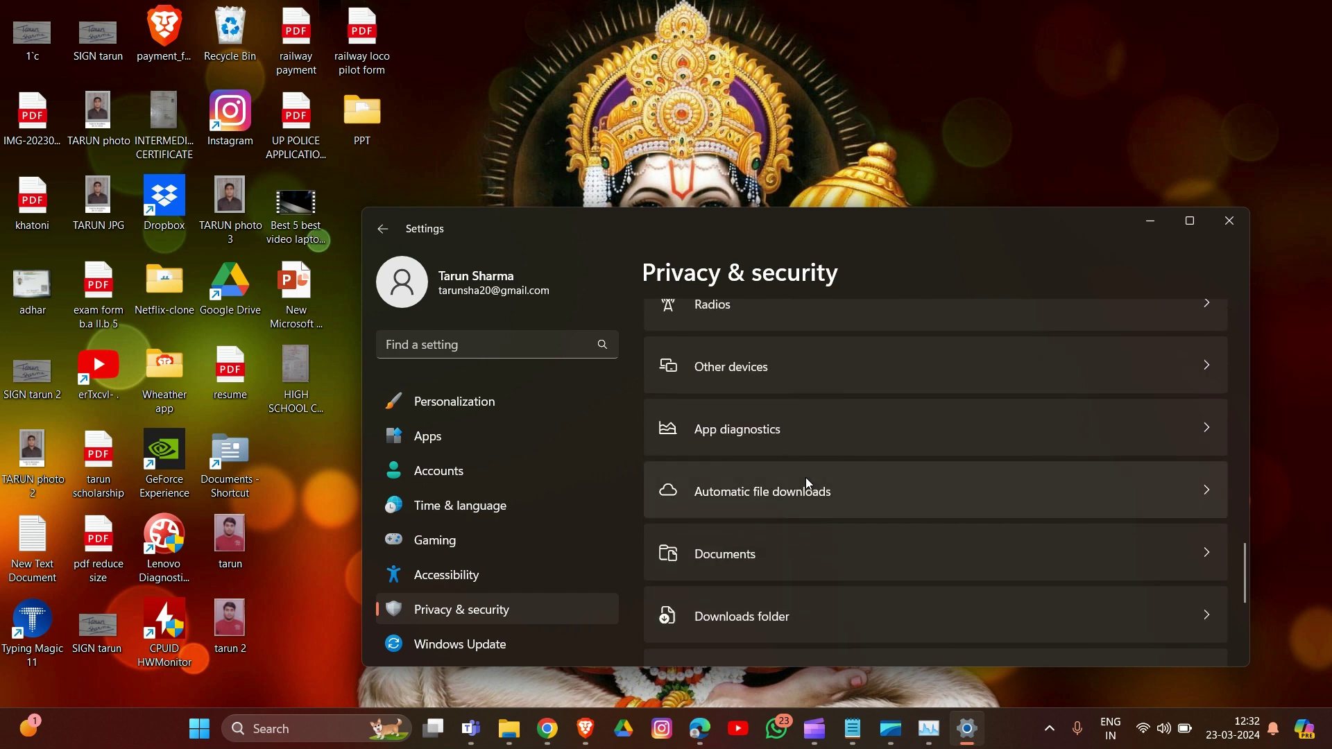
scroll(809, 482, up, 5)
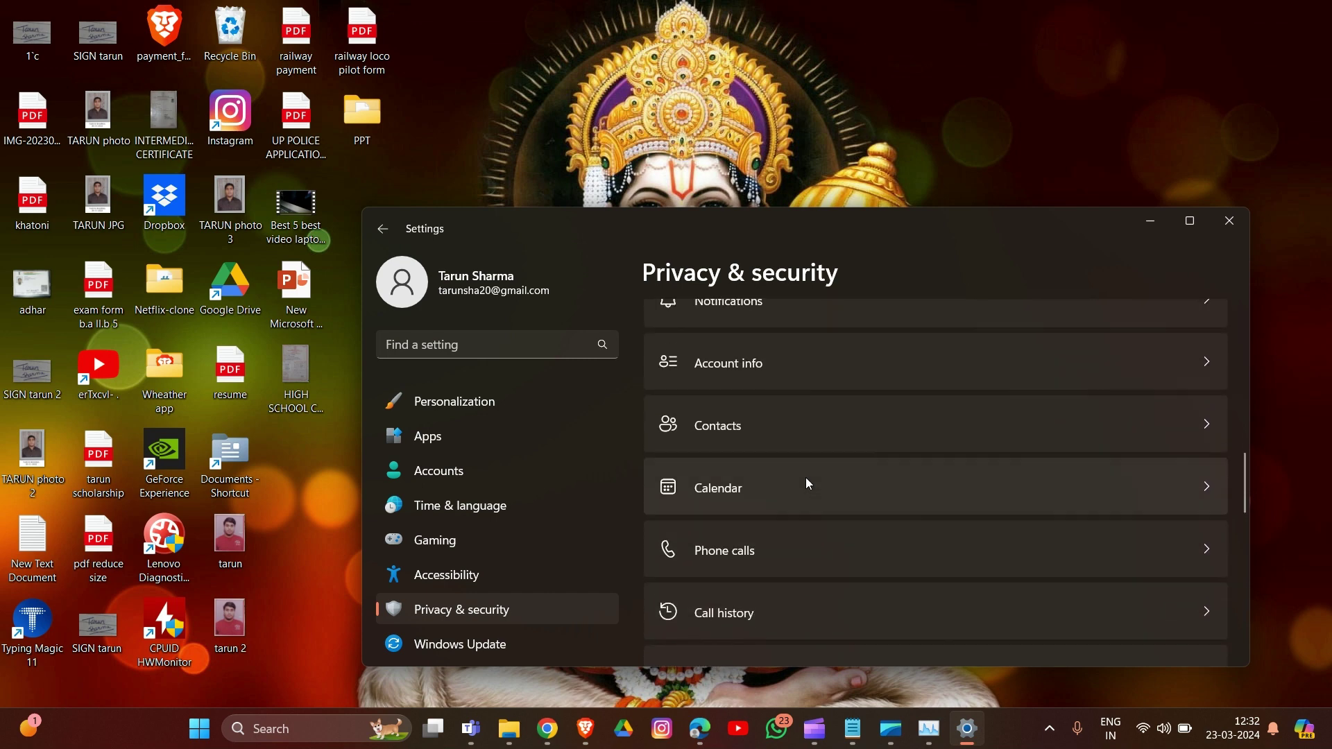
scroll(807, 480, up, 5)
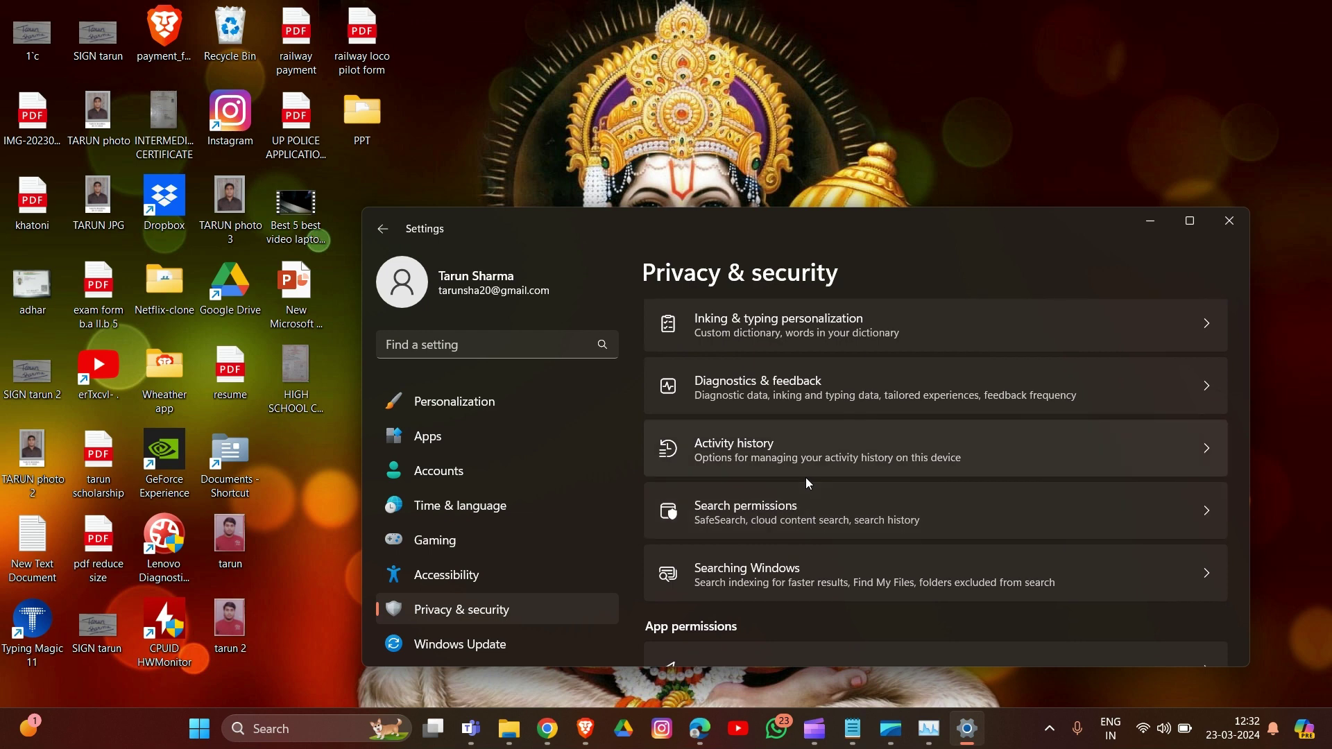
scroll(809, 521, up, 1)
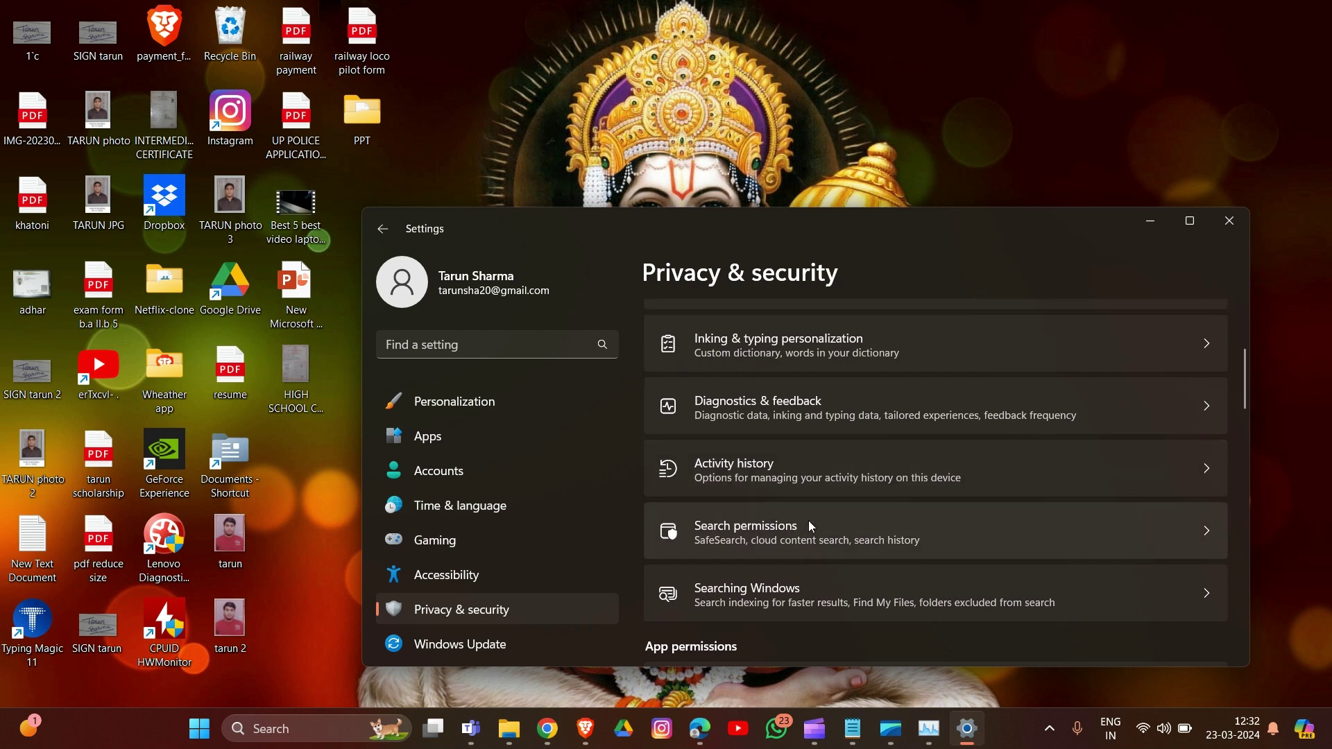
scroll(809, 522, up, 4)
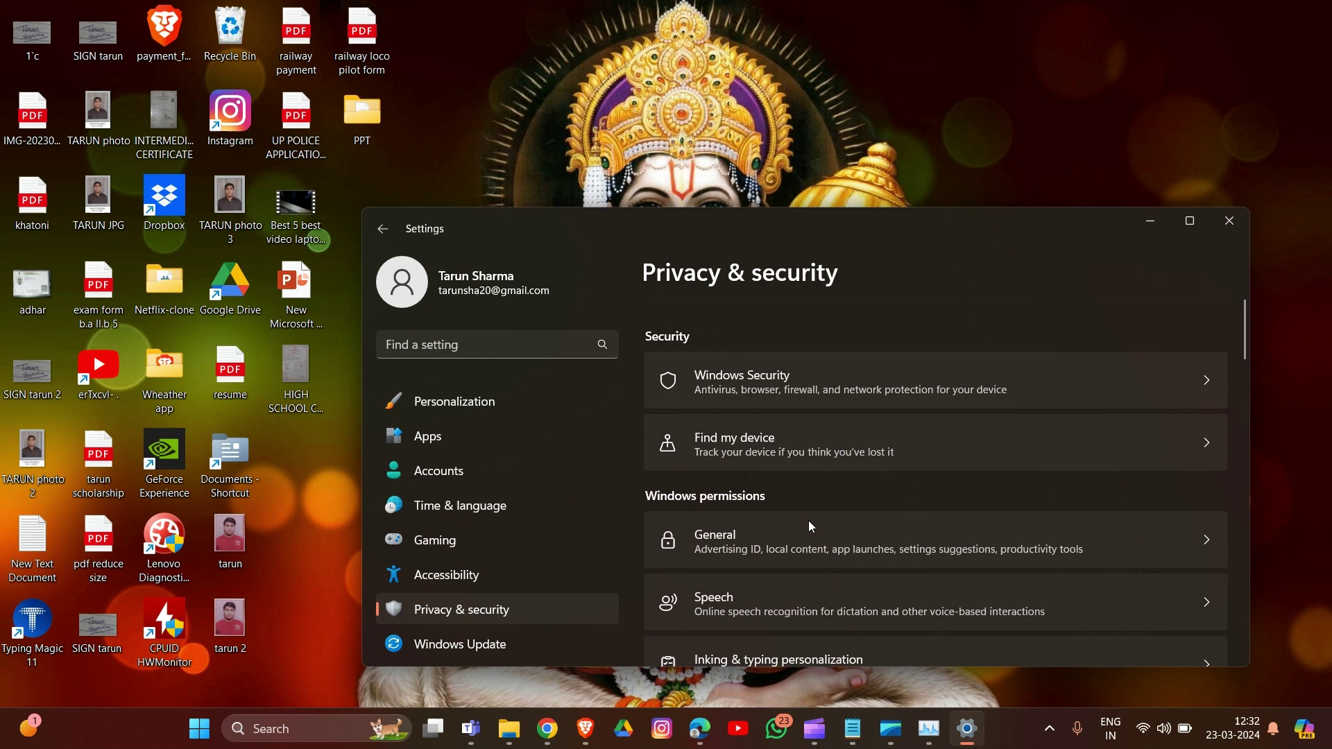
click(470, 350)
text(input )
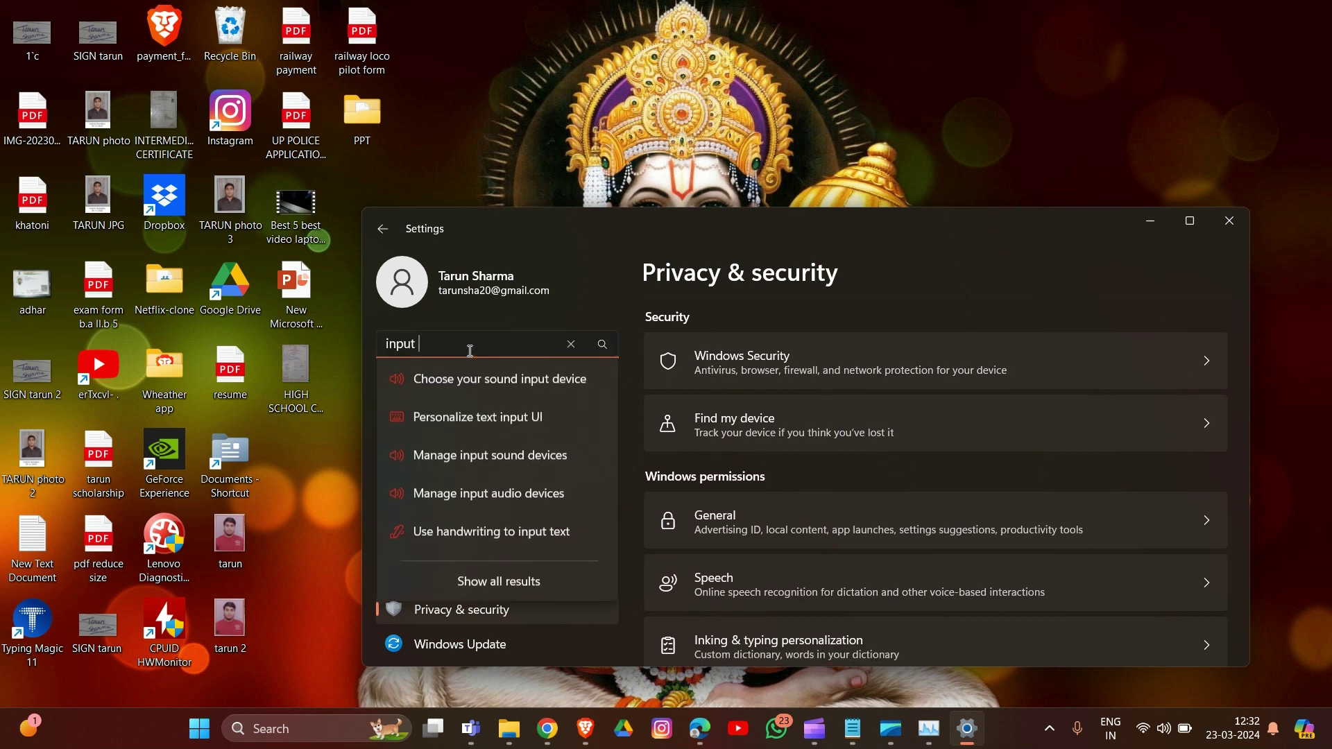
text(monitoring)
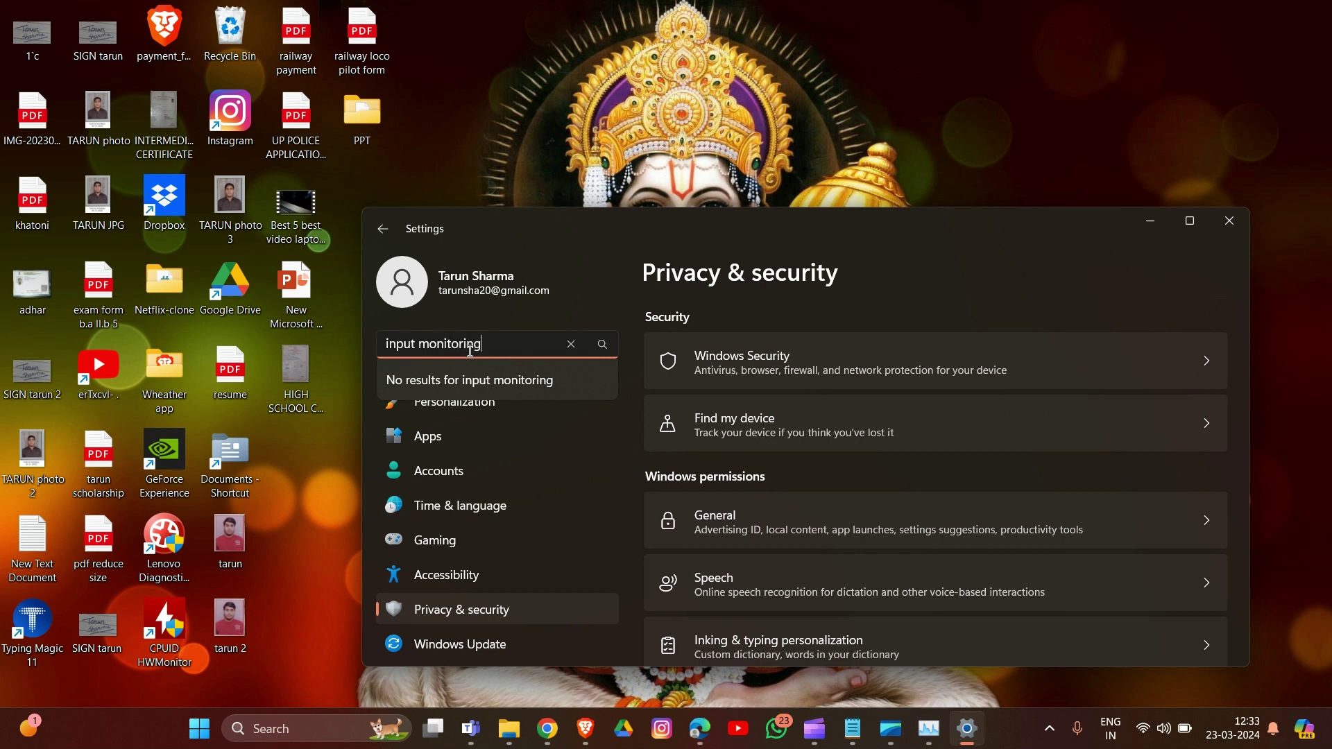
key(Return)
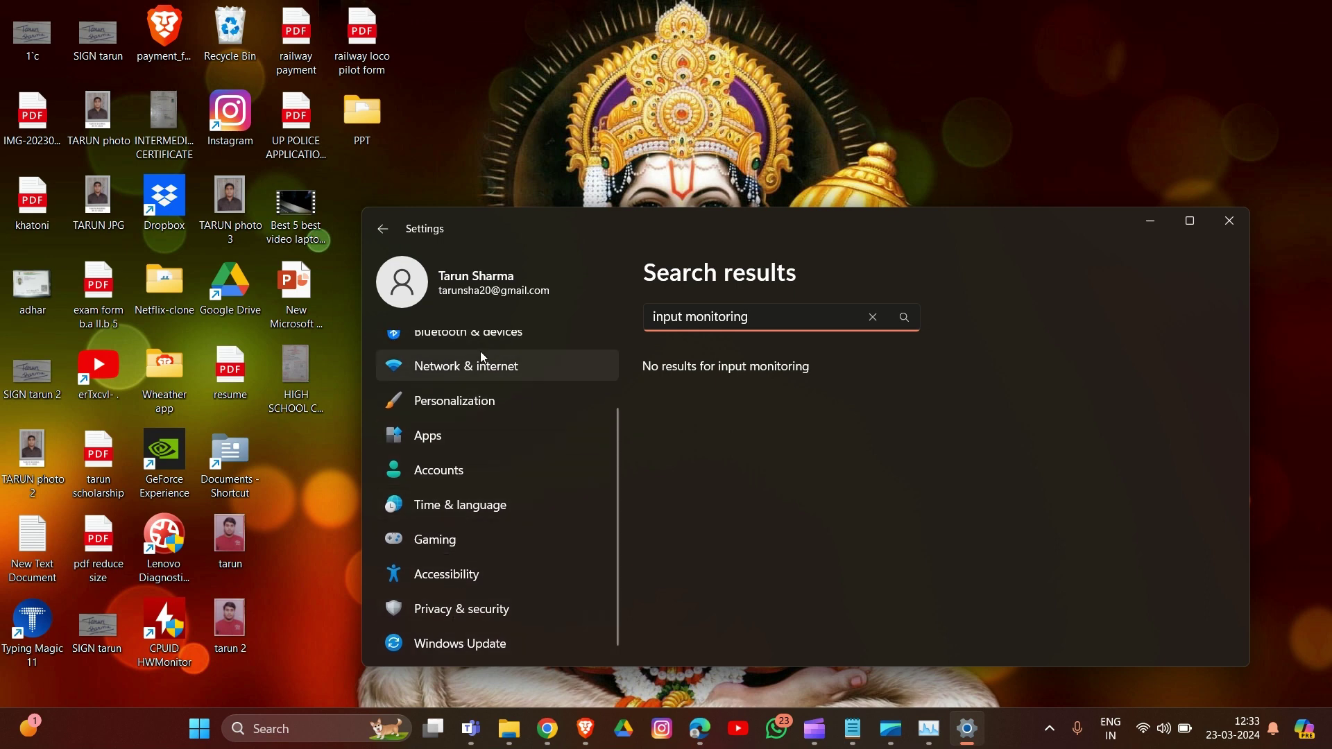
scroll(480, 351, up, 2)
scroll(477, 489, down, 2)
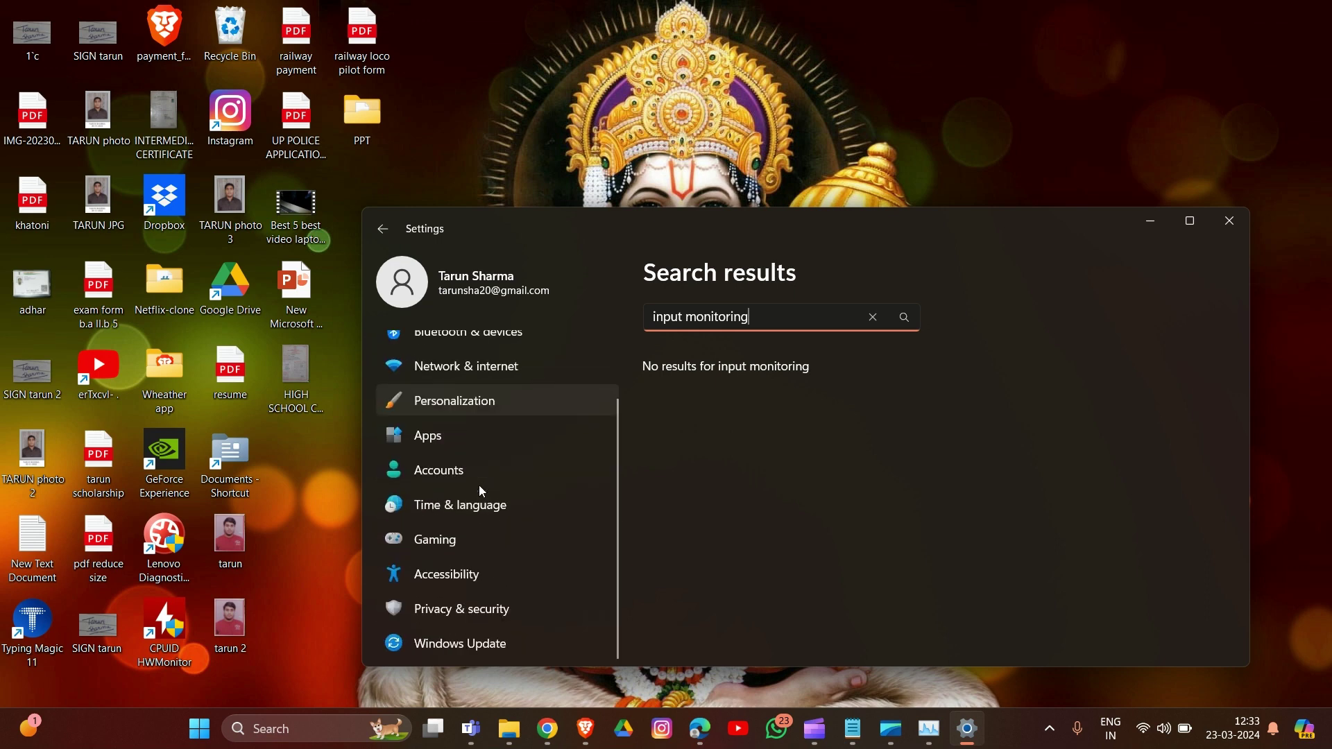
click(470, 611)
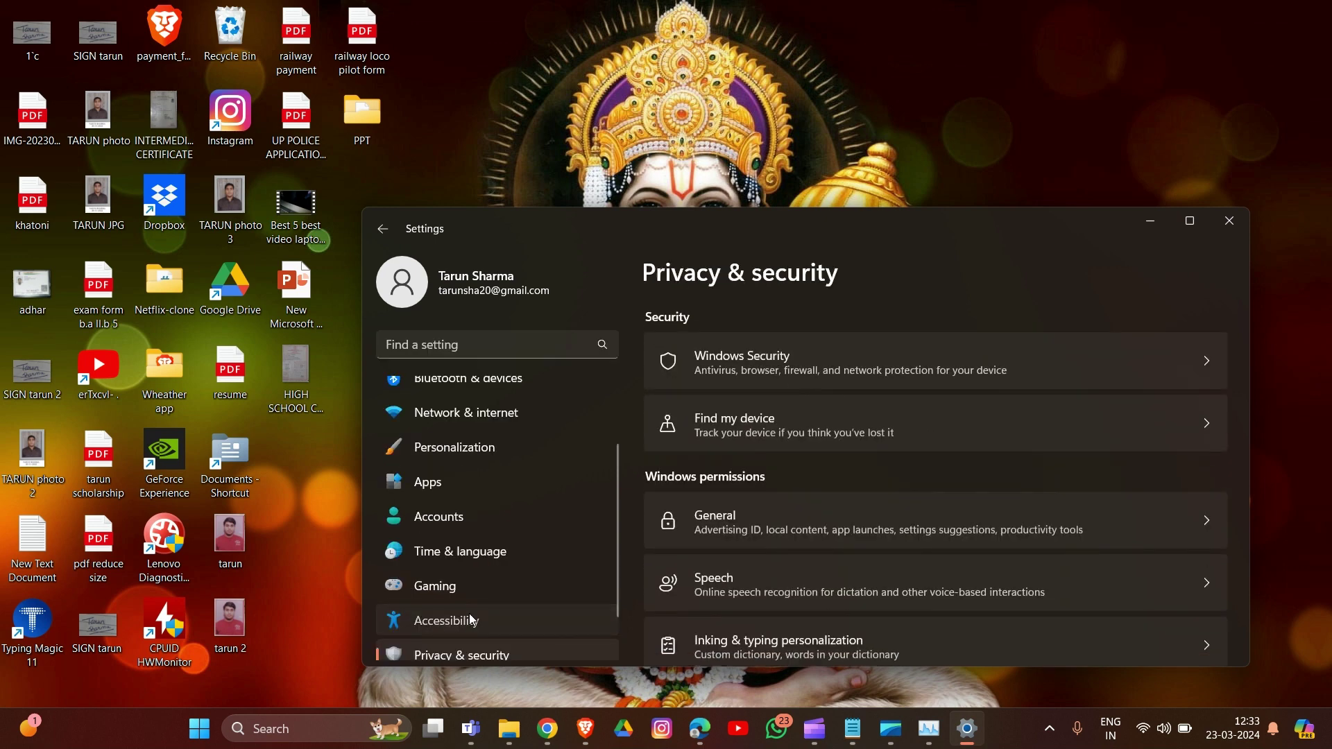
click(472, 619)
scroll(513, 622, down, 1)
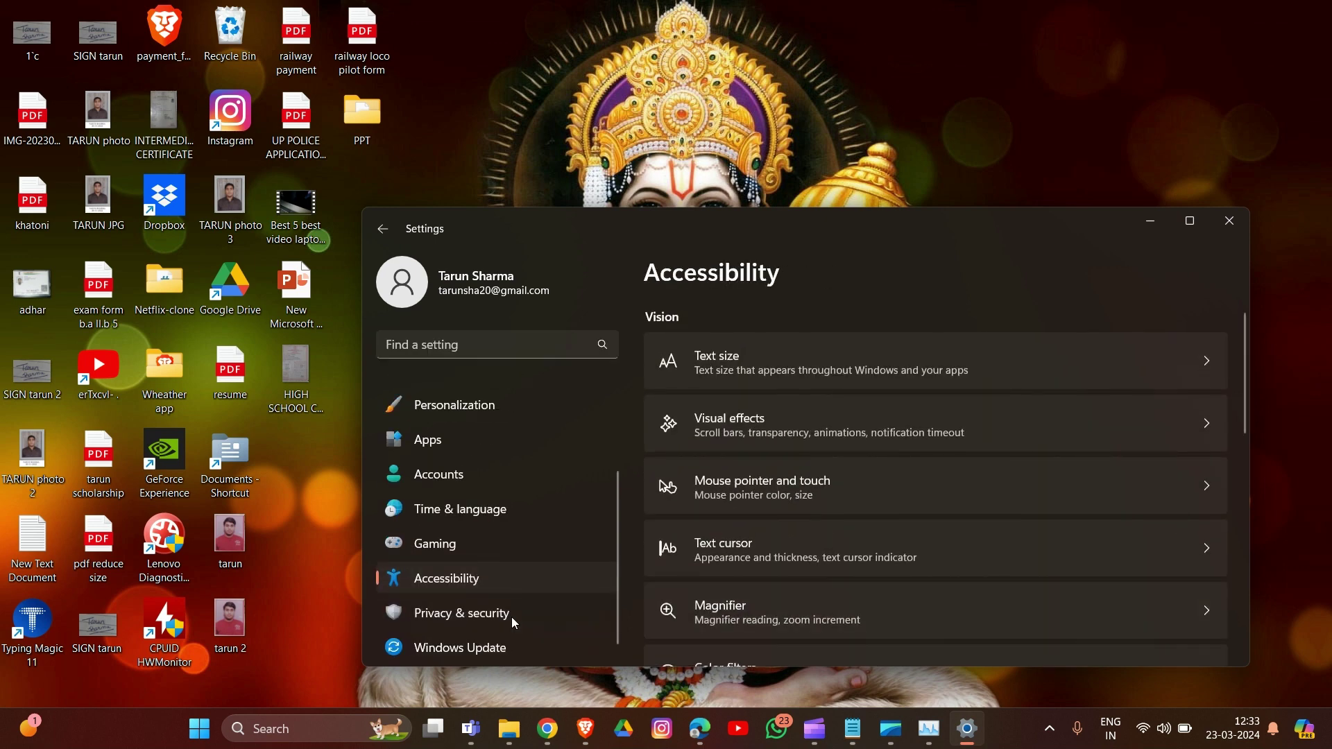
click(514, 621)
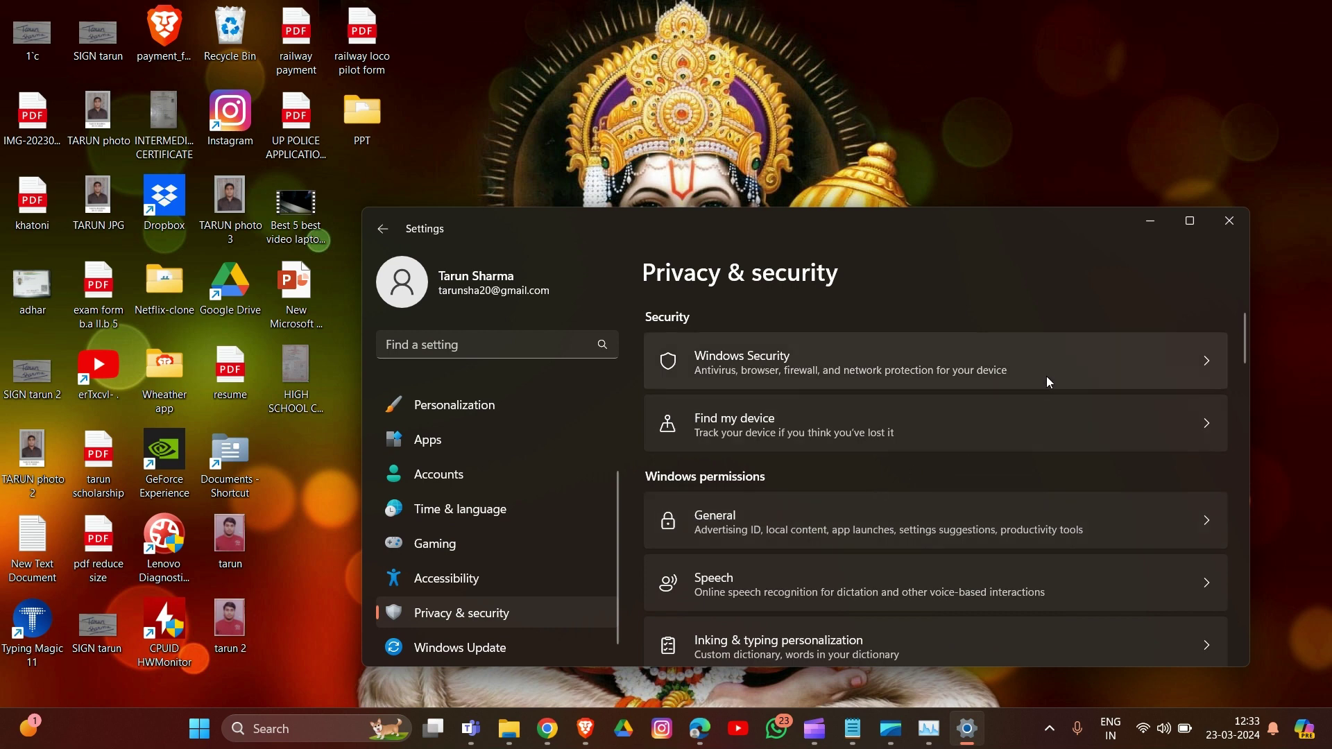
- View the Windows Security protection areas, then minimize the Settings window
click(999, 372)
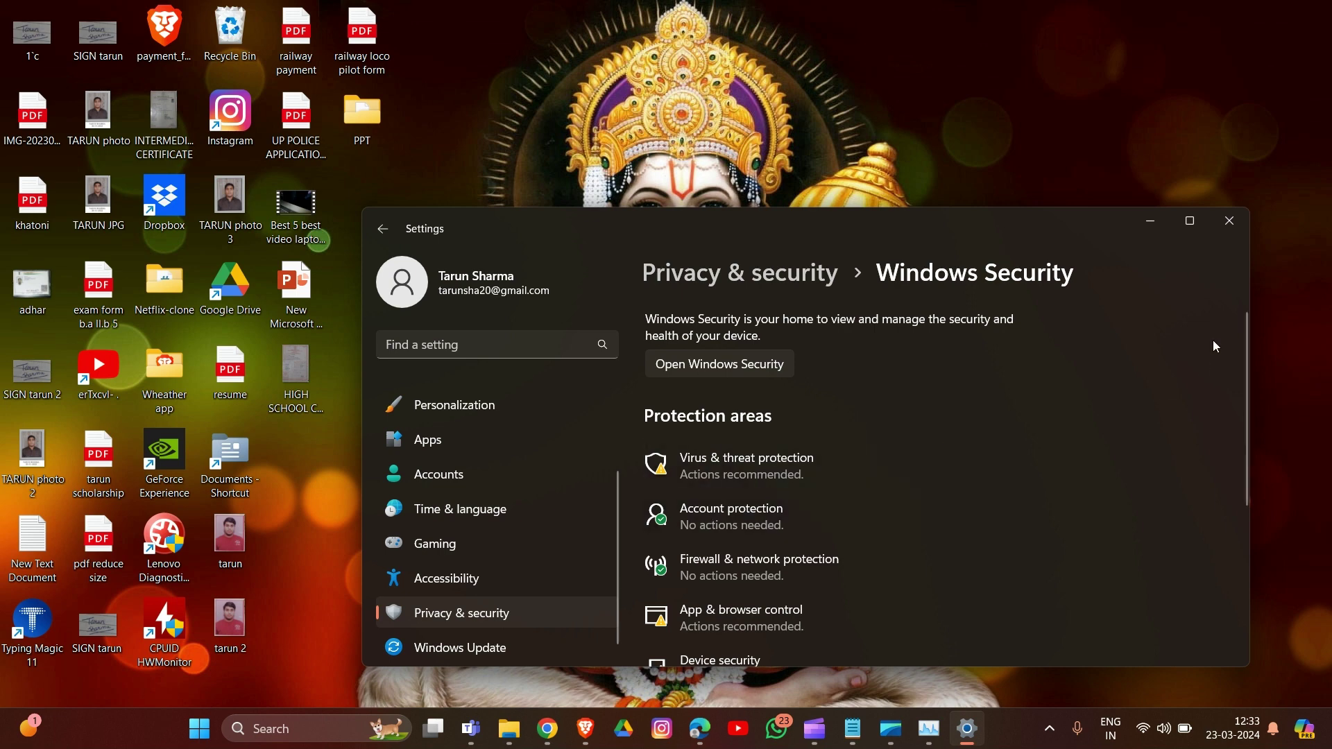
click(1150, 223)
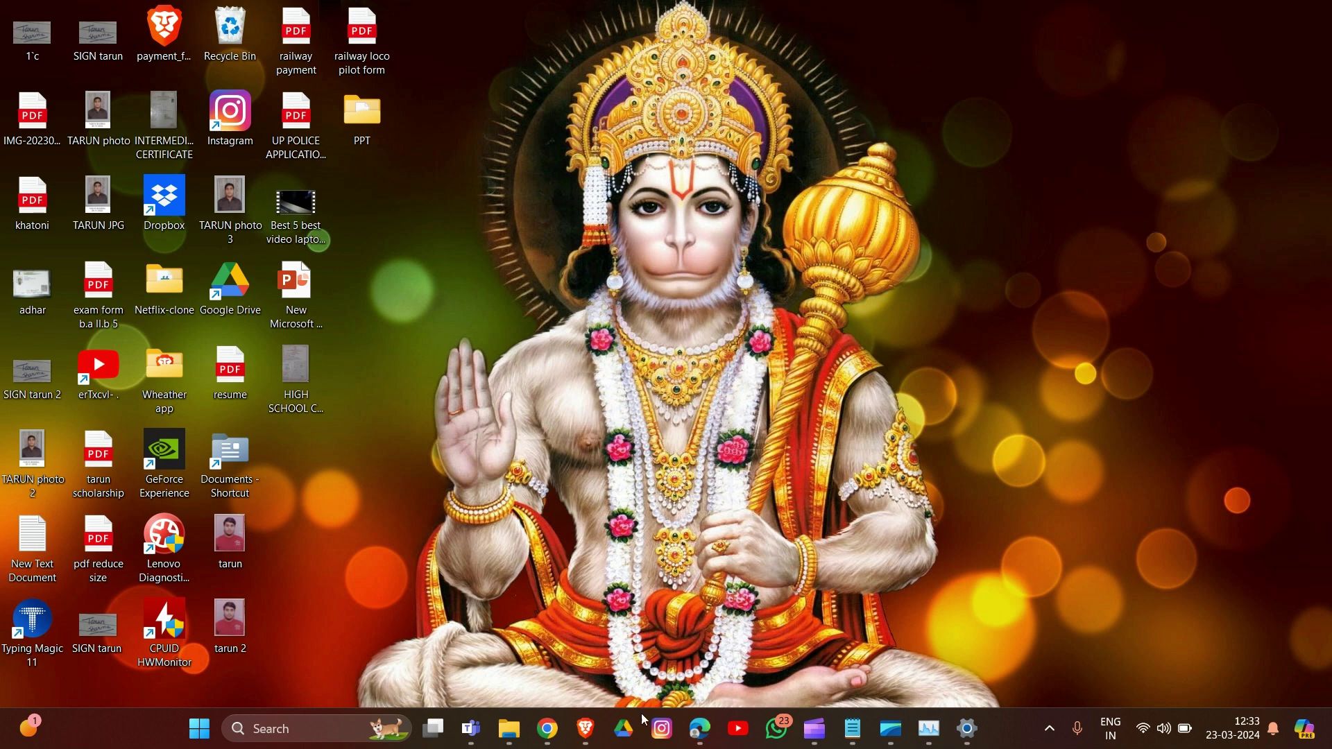
- Advance the browser slides to Solution 5, then enter appwiz.cpl in the Run box
click(598, 723)
click(598, 723)
key(super+r)
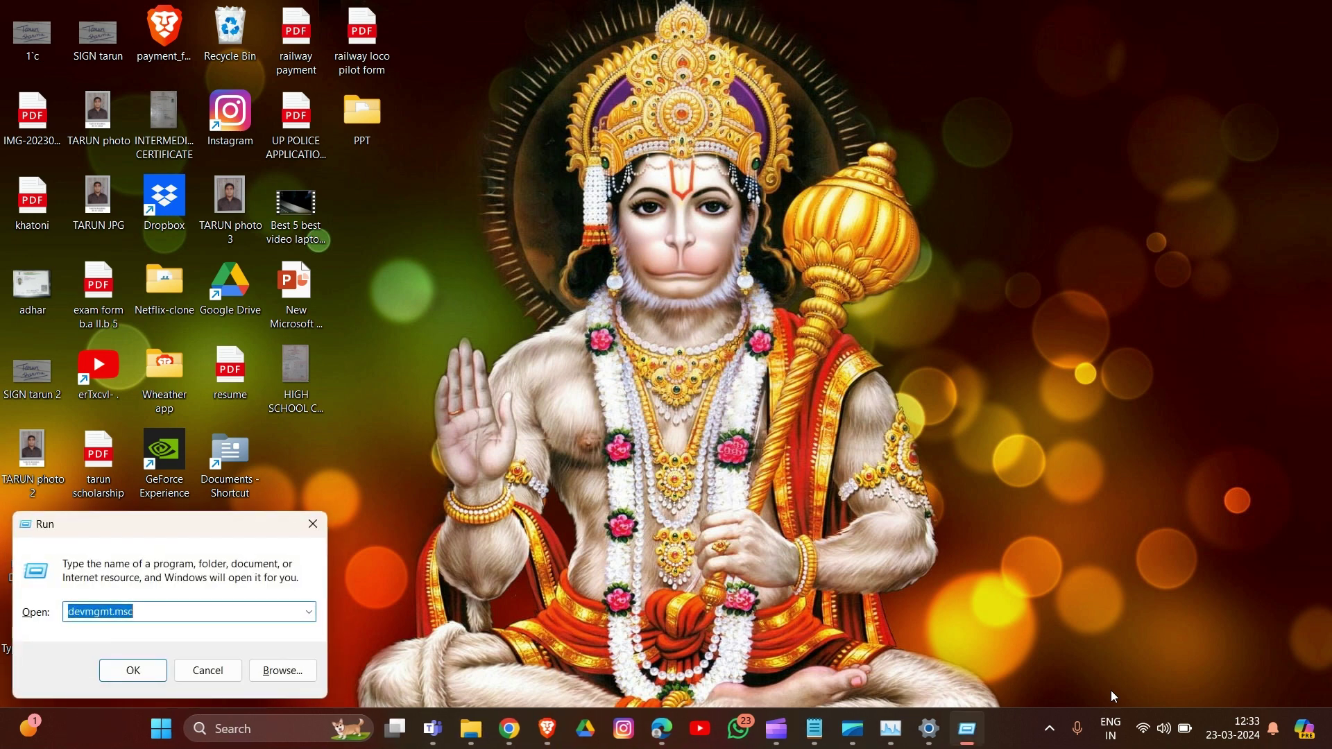
text(appwi)
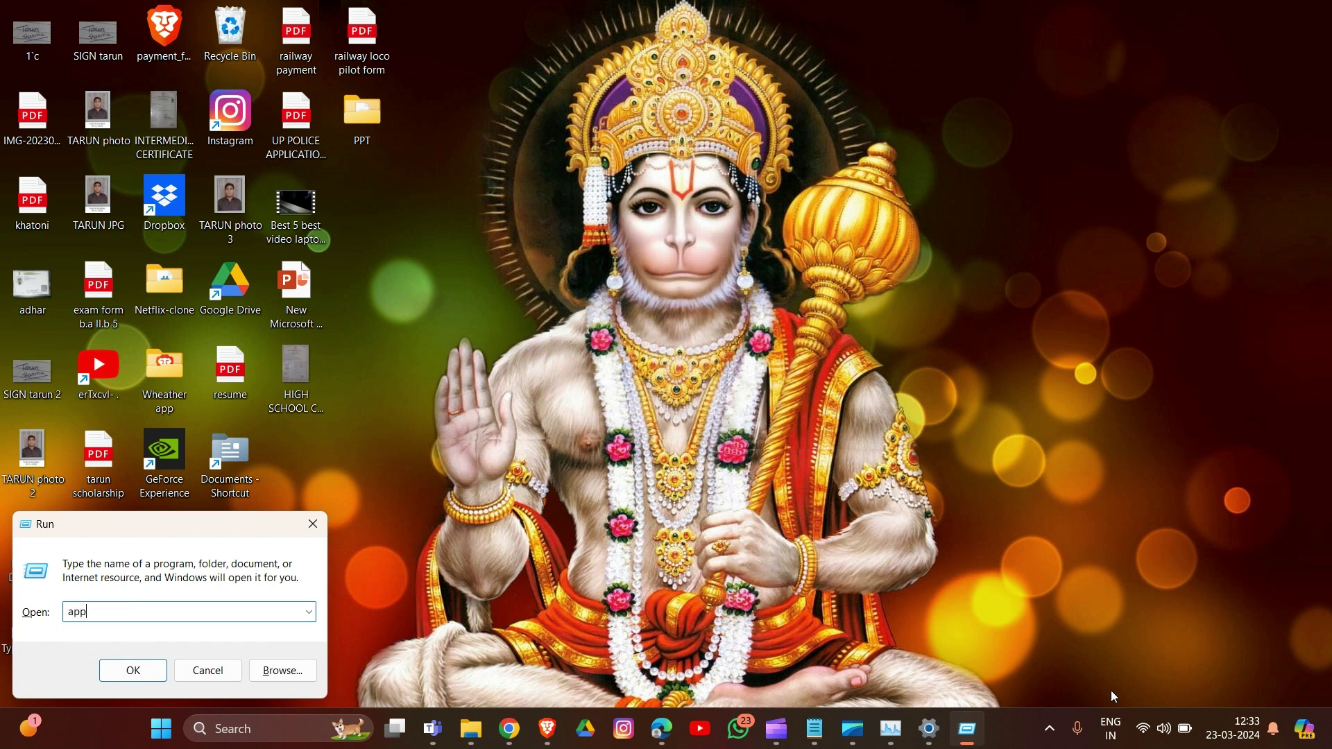
text(z.cpl)
- Launch Programs and Features, show Uninstall for Euro Truck Simulator 2, then return to Brave
key(Return)
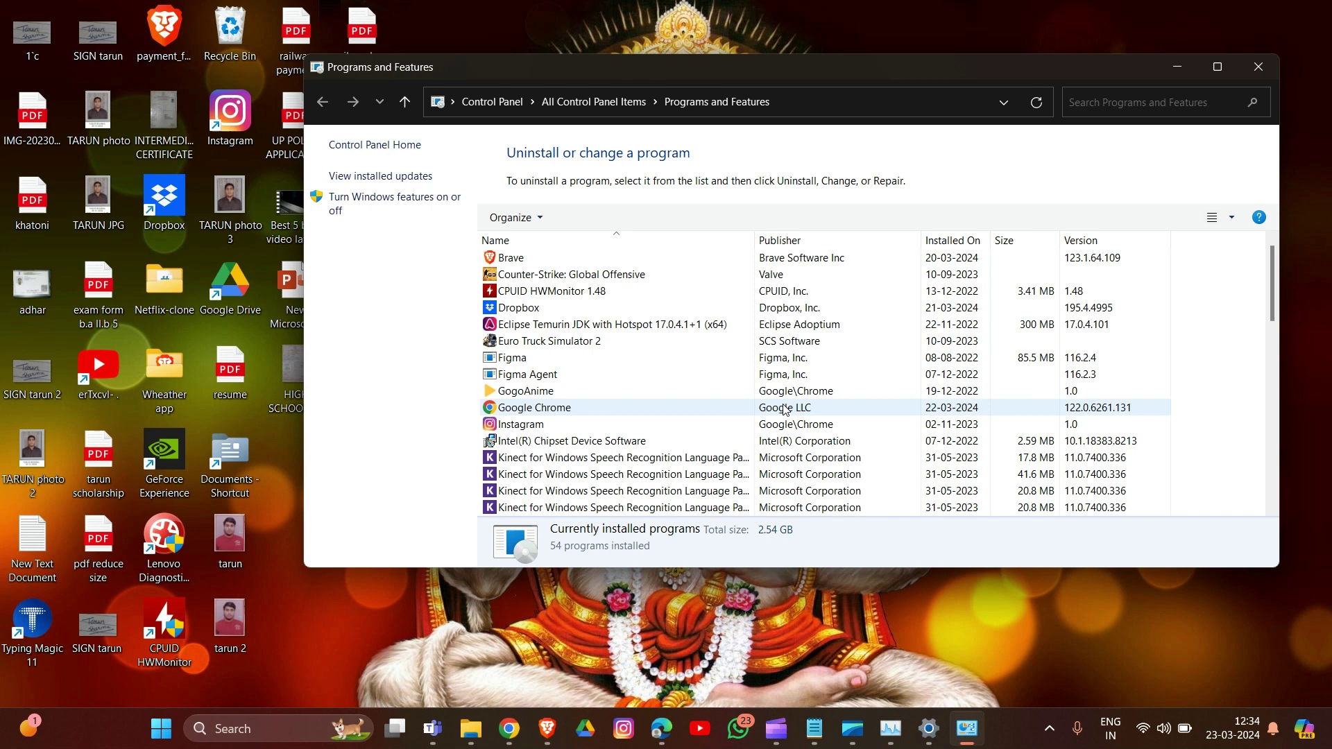
right_click(512, 345)
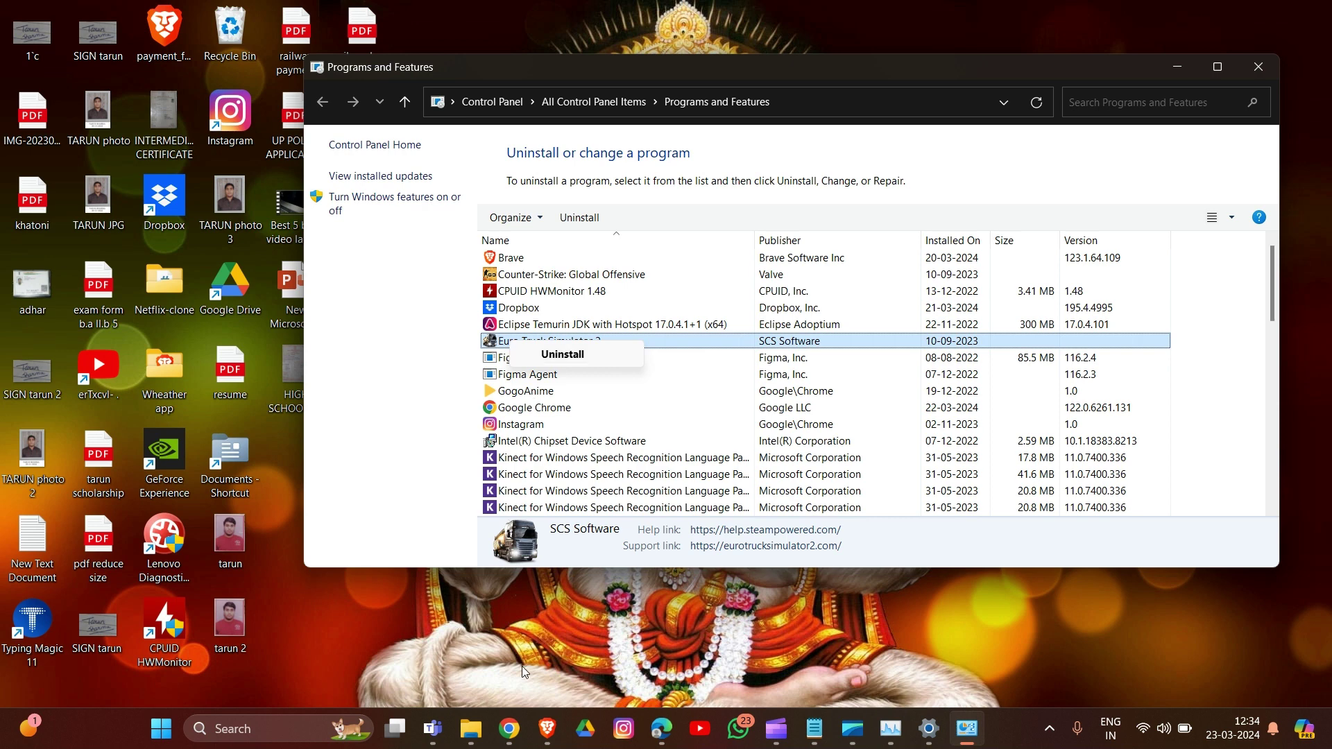
click(540, 728)
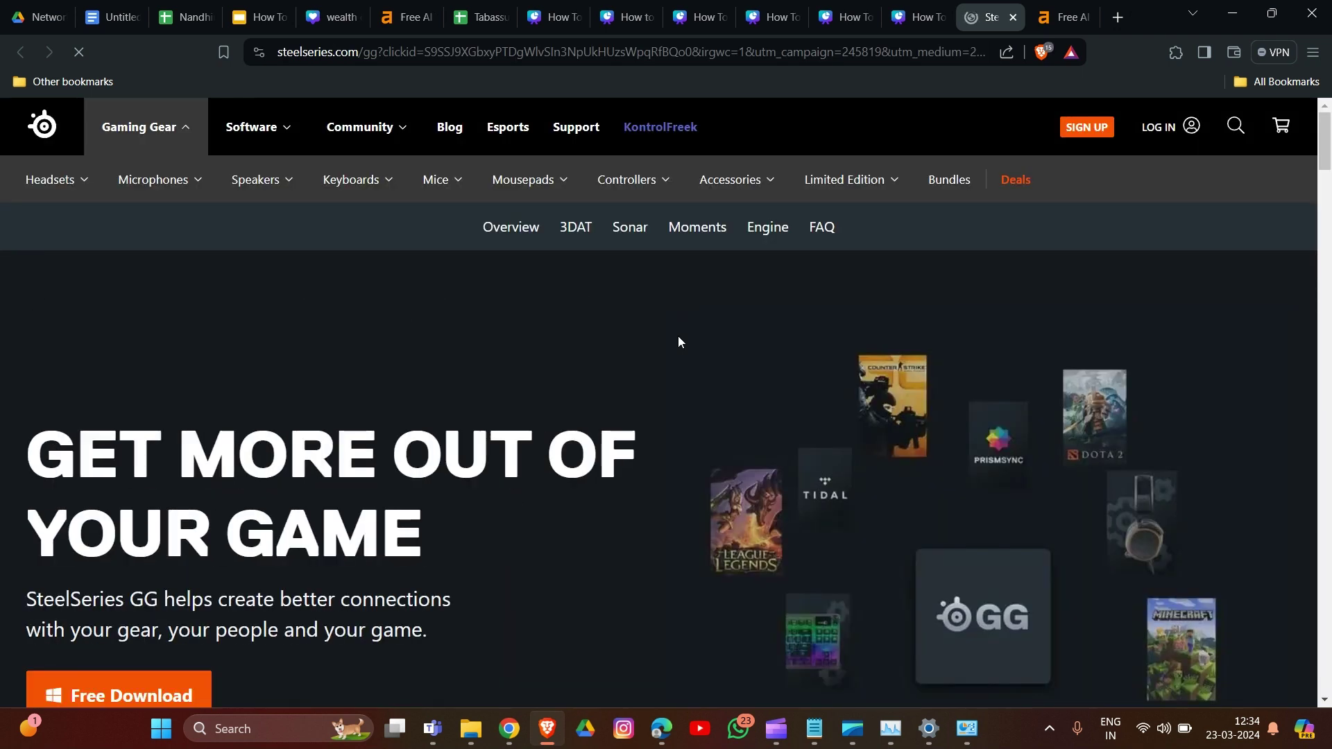
- Scroll the SteelSeries GG page down to the Free Download buttons for Windows and Mac
scroll(435, 410, down, 2)
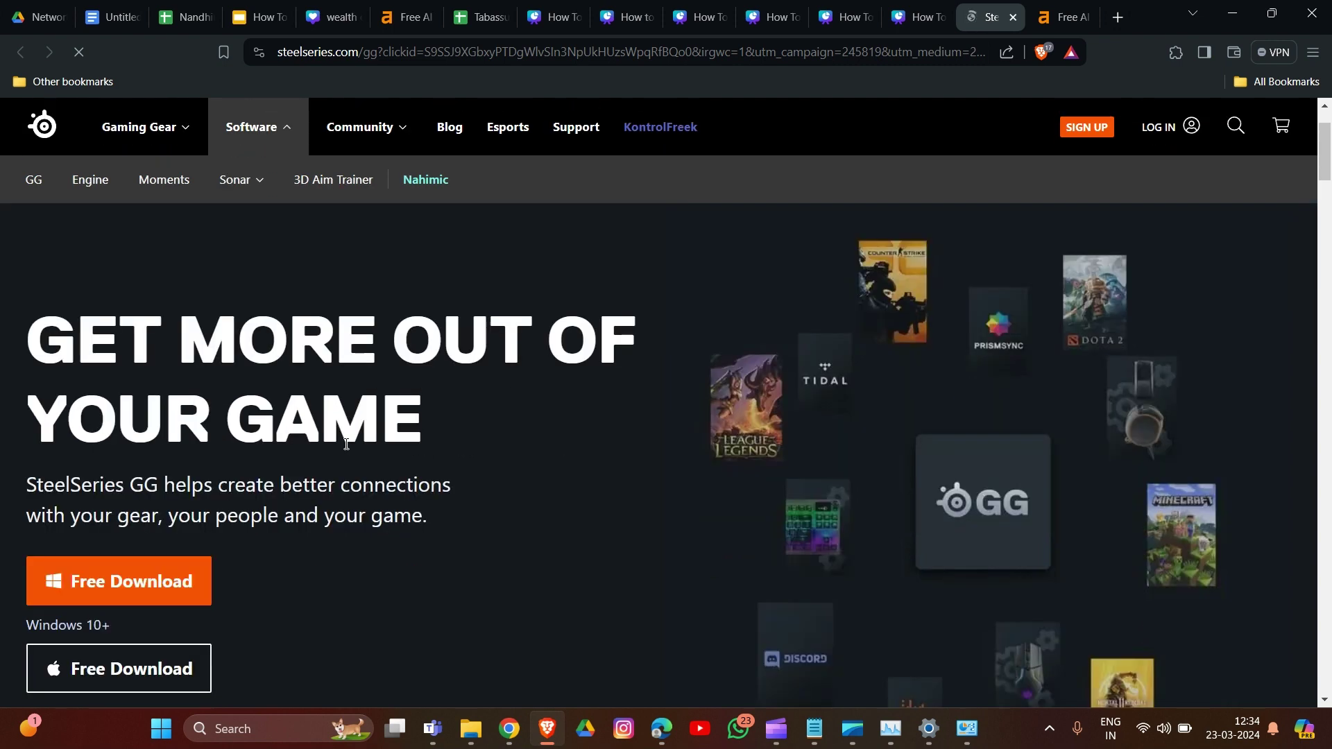